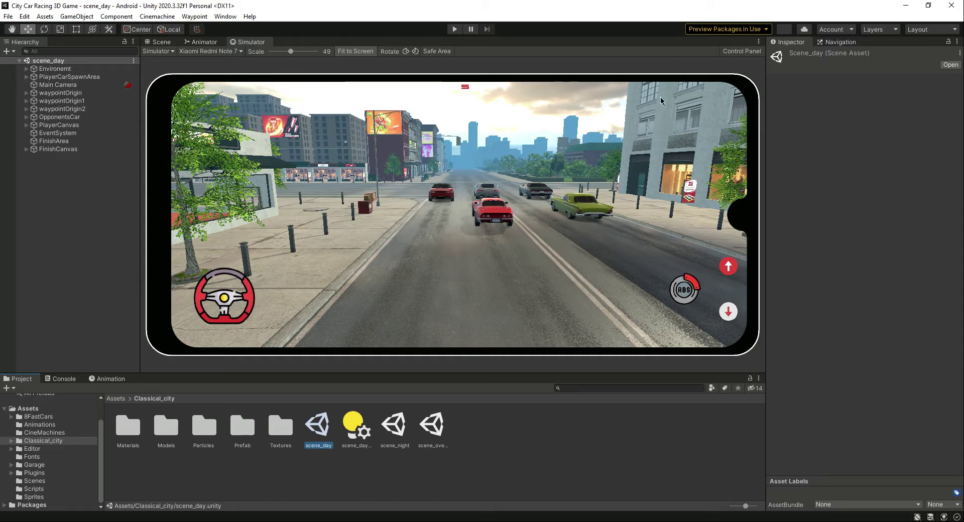
# - Turn on the Simulator's Safe Area toggle to outline the playable area in yellow
pyautogui.click(435, 55)
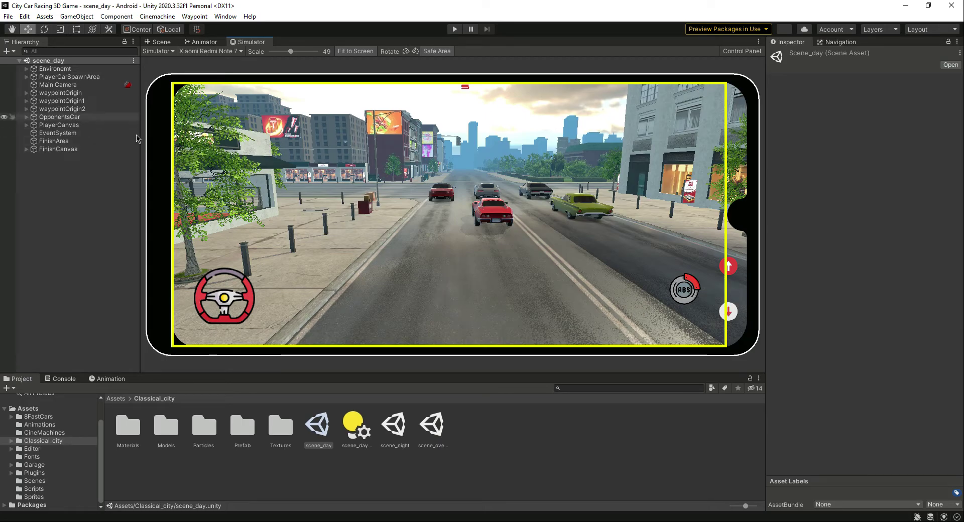
pyautogui.click(221, 51)
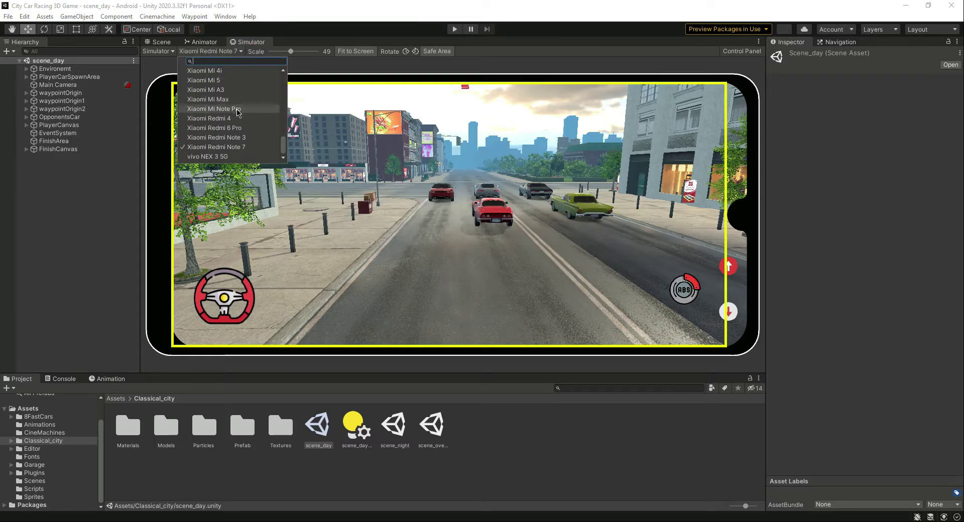
pyautogui.scroll(5, 228, 95)
pyautogui.scroll(5, 231, 102)
pyautogui.scroll(5, 236, 111)
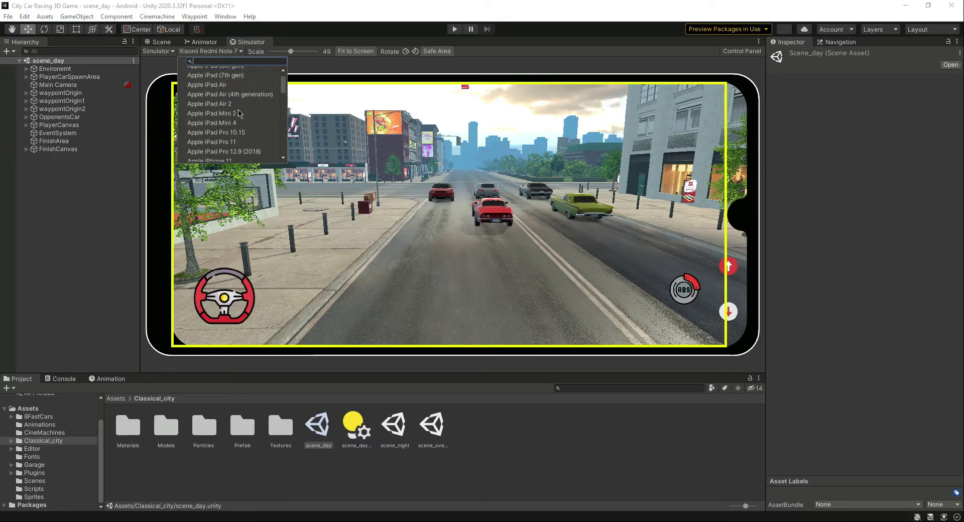
pyautogui.scroll(-4, 240, 121)
pyautogui.scroll(-4, 247, 122)
pyautogui.scroll(-3, 245, 128)
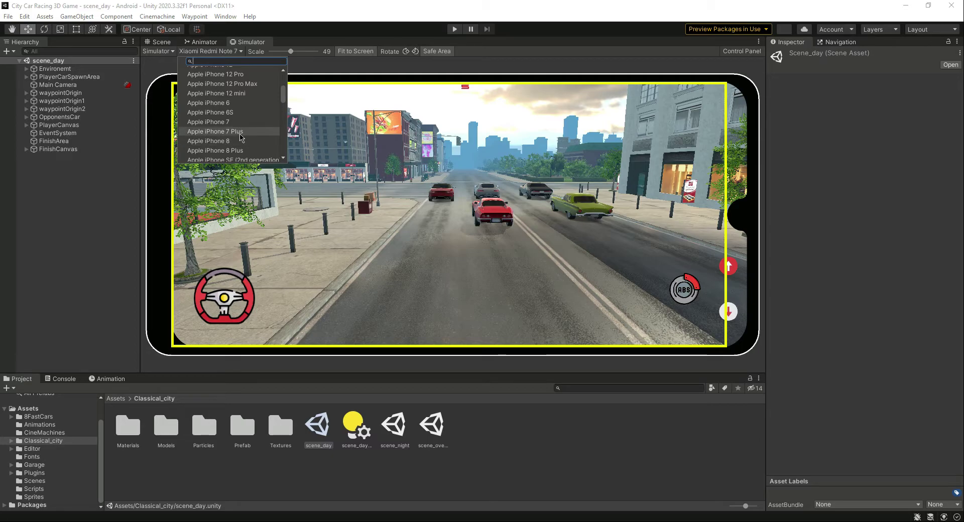
pyautogui.click(241, 132)
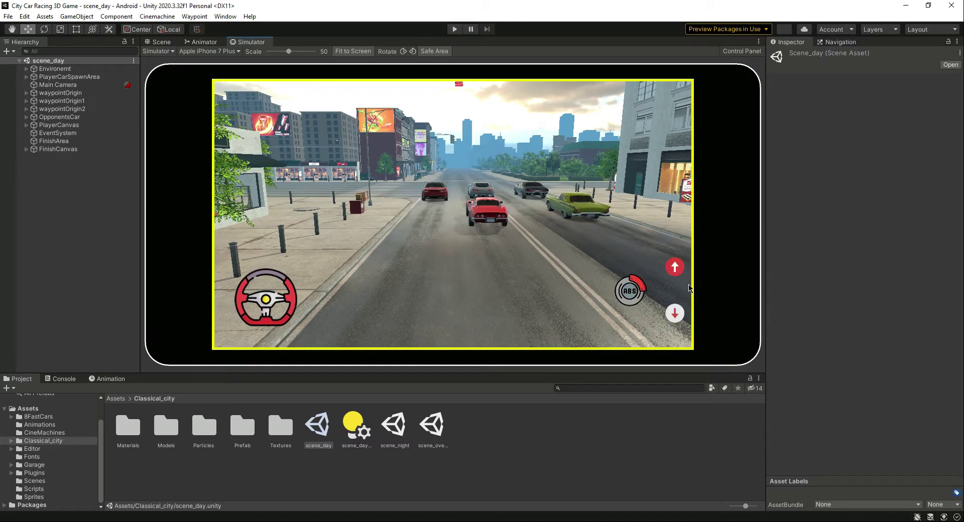
pyautogui.click(213, 51)
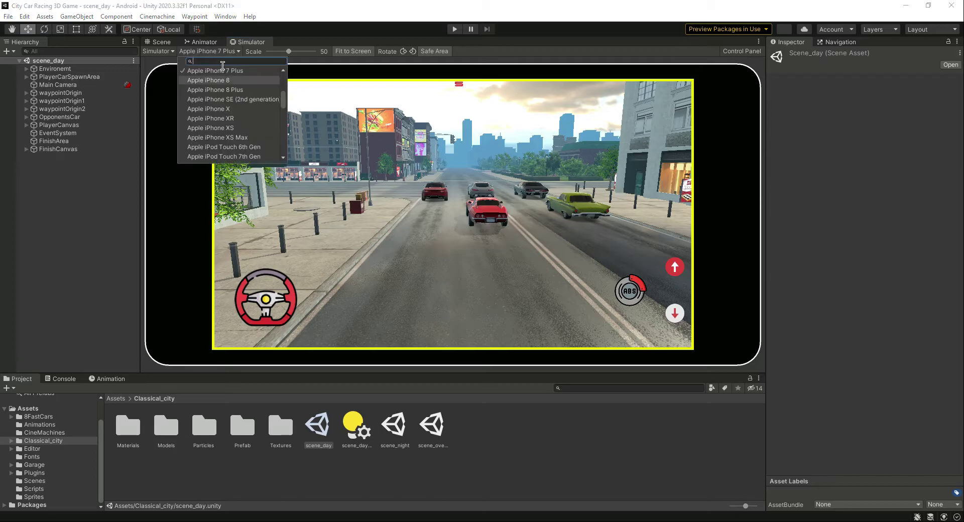
pyautogui.scroll(-15, 248, 130)
pyautogui.scroll(-15, 250, 138)
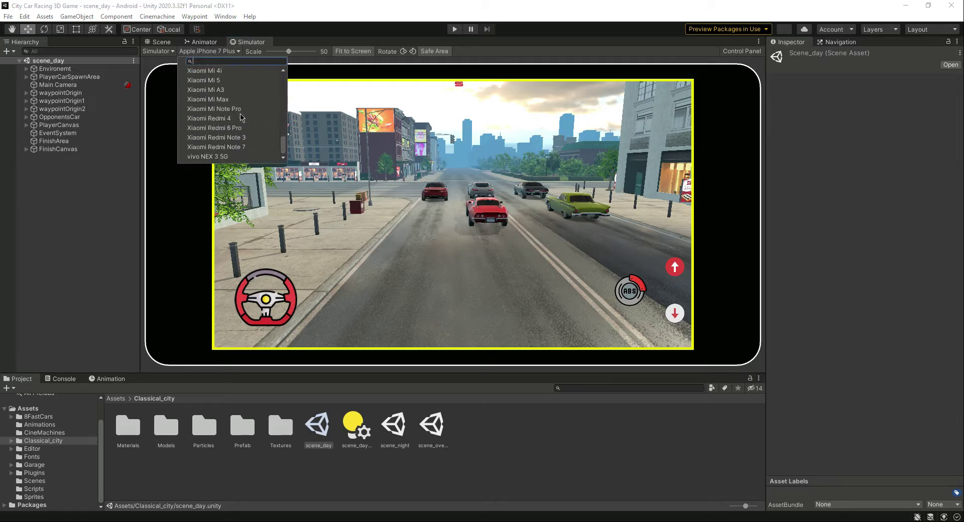
pyautogui.click(252, 148)
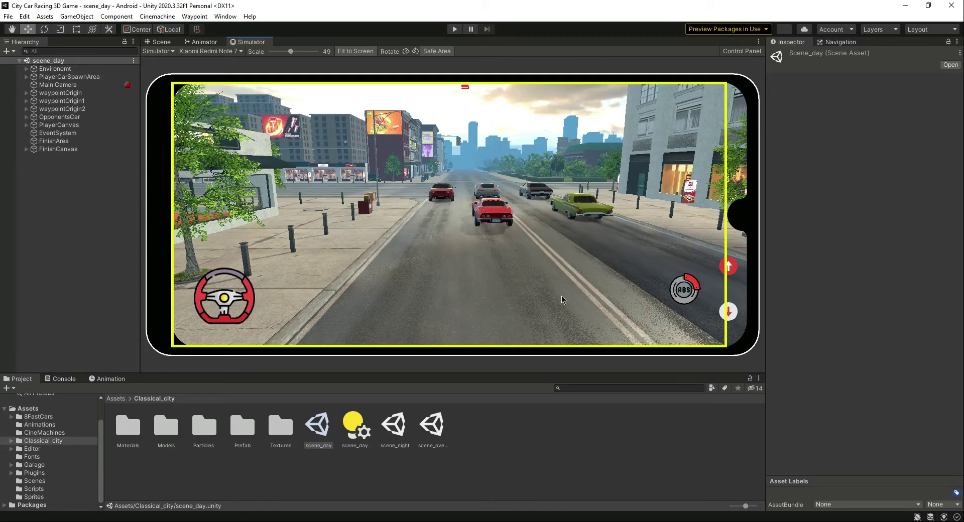
# - Select Movement and BreakButton under PlayerCanvas, drag them left in the Scene view, and save
pyautogui.click(26, 125)
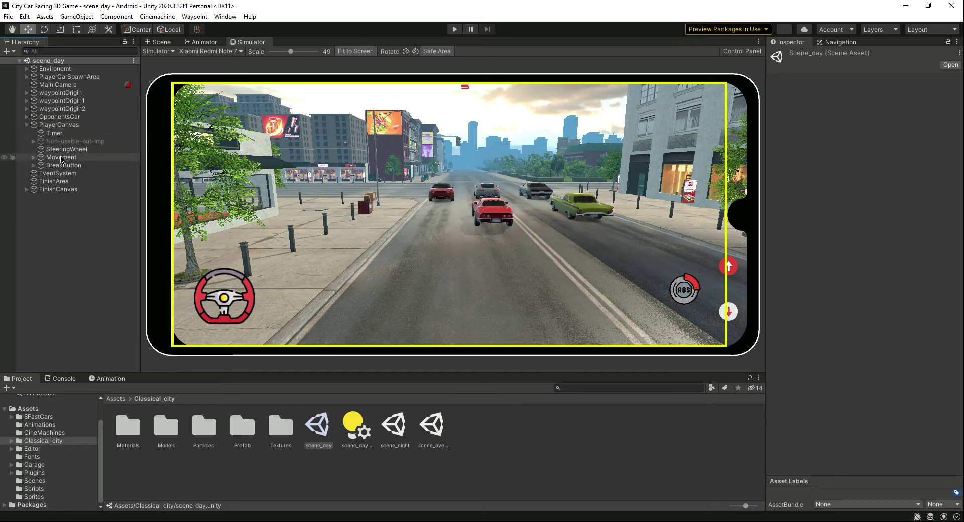
pyautogui.click(61, 159)
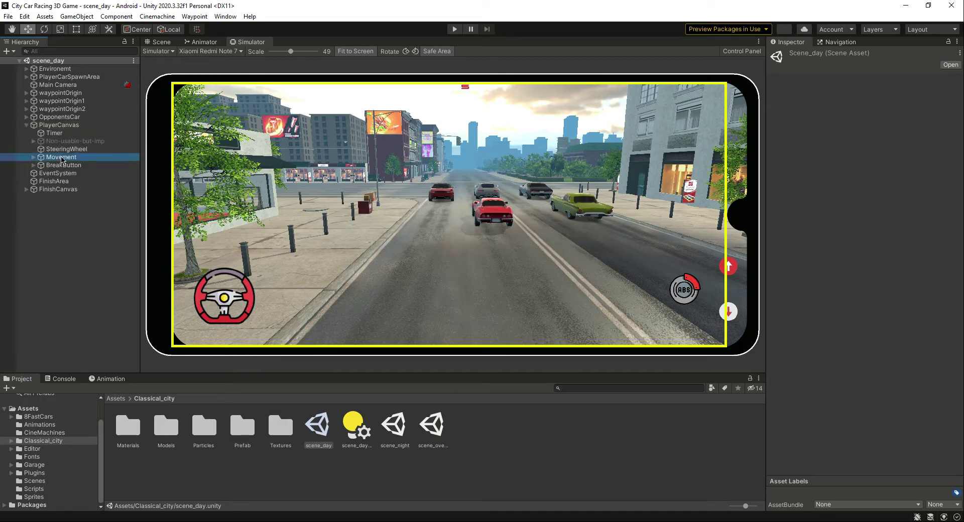
pyautogui.keyDown('ctrl'); pyautogui.click(75, 166); pyautogui.keyUp('ctrl')
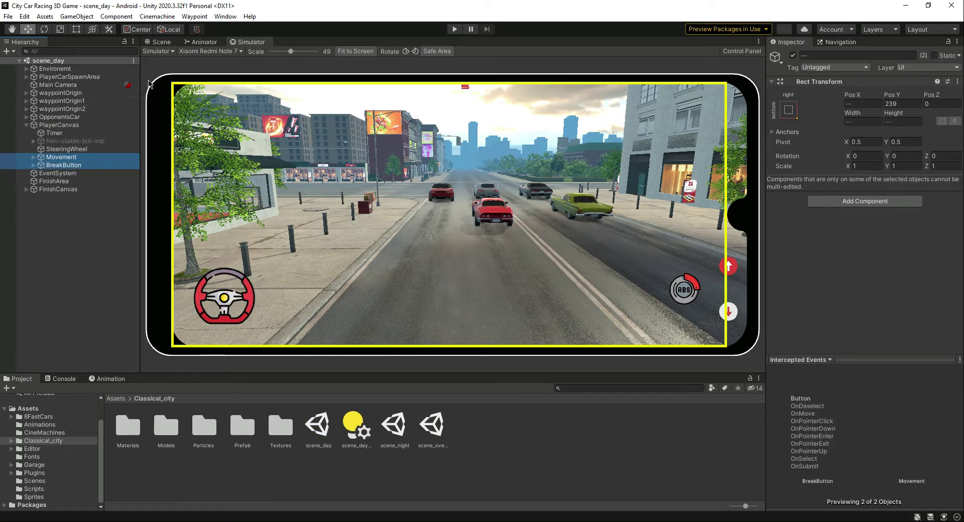
pyautogui.click(162, 42)
pyautogui.scroll(-2, 522, 197)
pyautogui.scroll(-2, 522, 197)
pyautogui.scroll(-1, 522, 197)
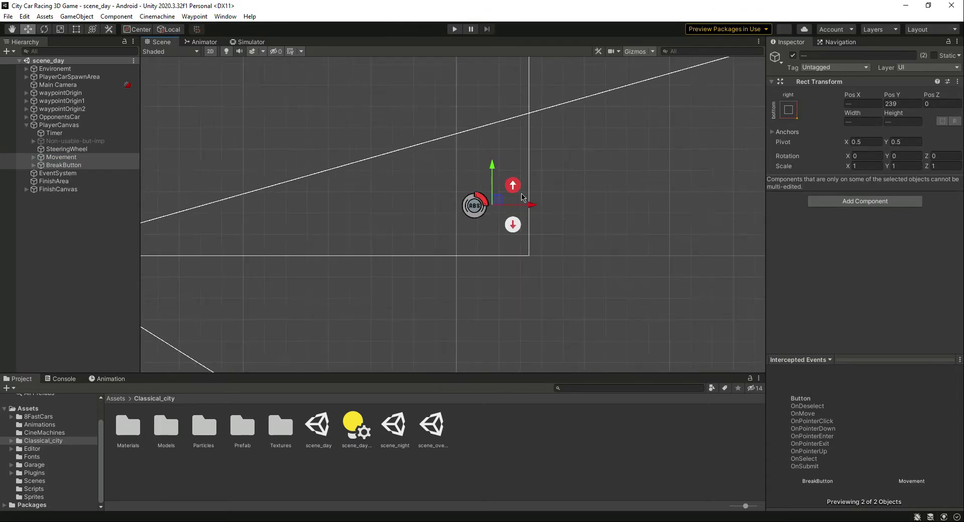
pyautogui.scroll(-1, 522, 197)
pyautogui.moveTo(538, 205); pyautogui.dragTo(520, 208)
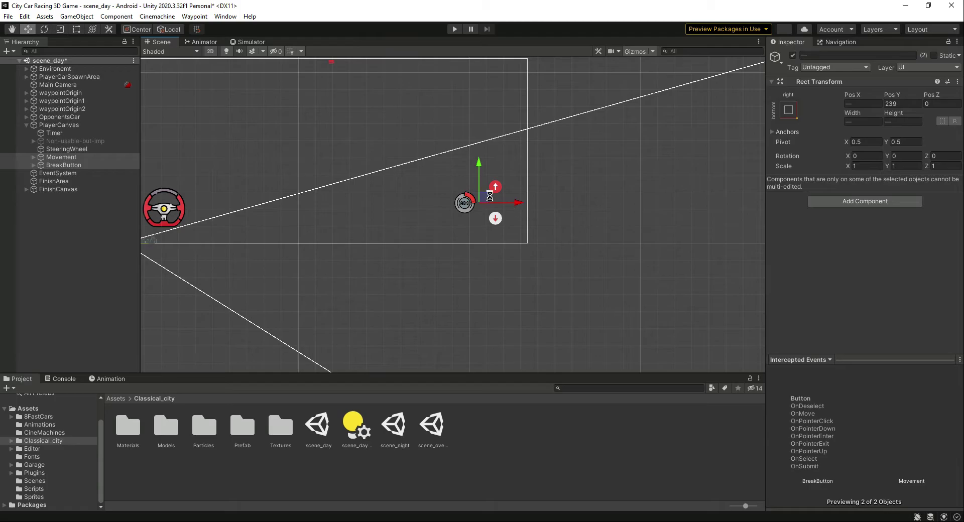
pyautogui.hotkey('ctrl', 's')
# - Check the preview, nudge both buttons slightly back to the right, and save
pyautogui.click(236, 43)
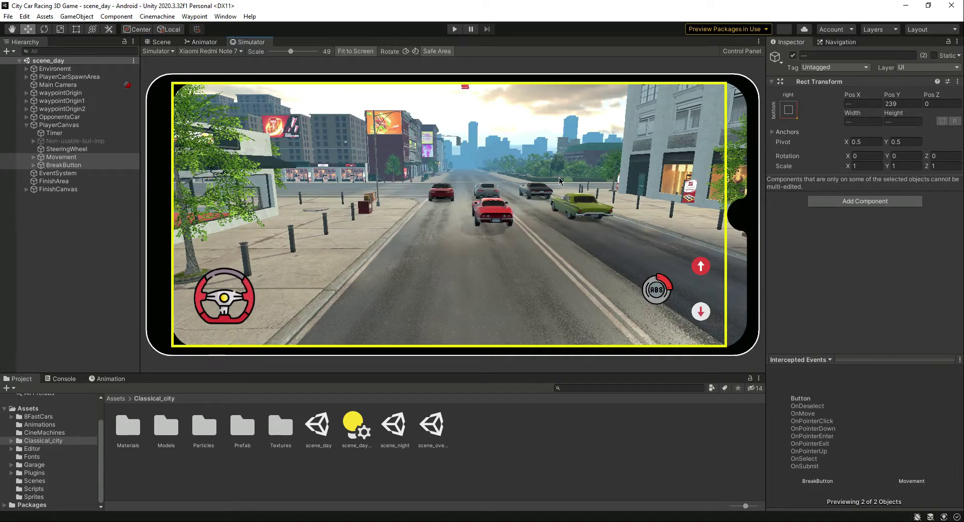
pyautogui.click(162, 44)
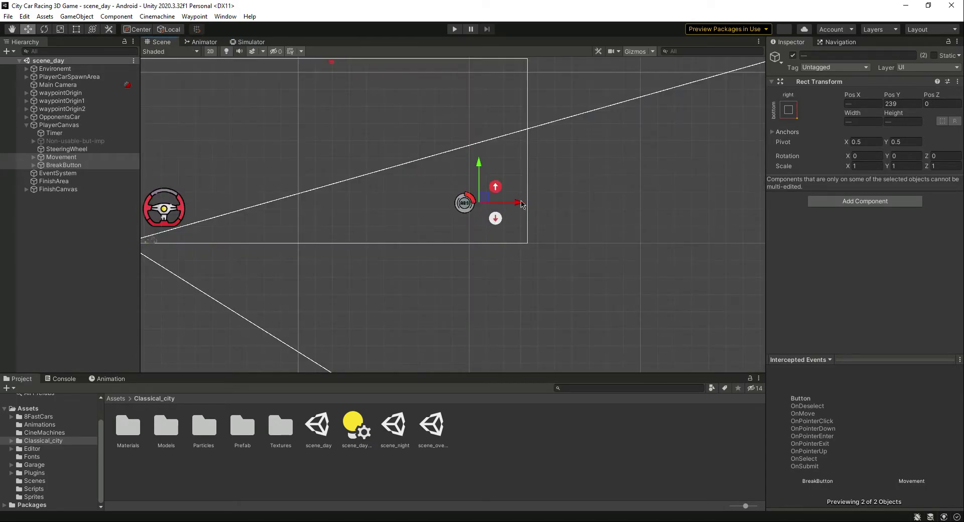
pyautogui.moveTo(521, 204); pyautogui.dragTo(525, 204)
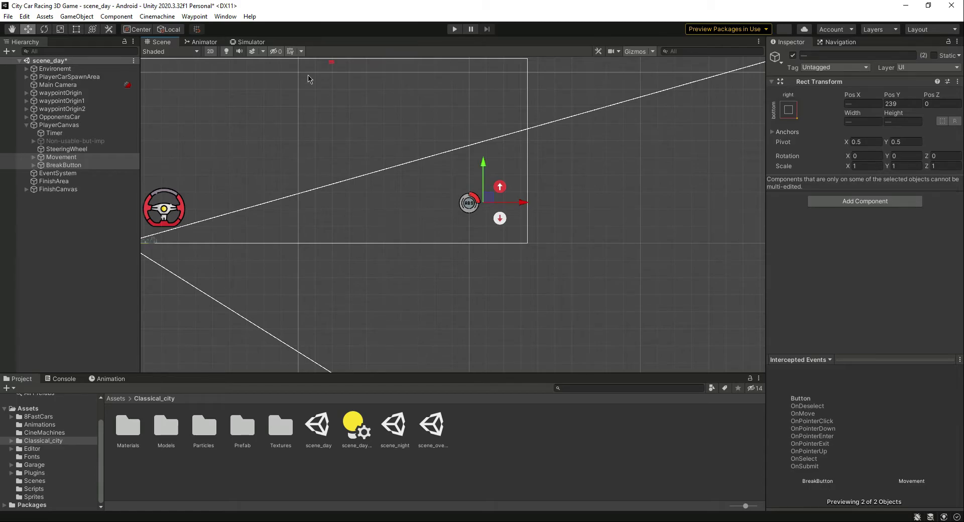
pyautogui.hotkey('ctrl', 's')
pyautogui.click(238, 43)
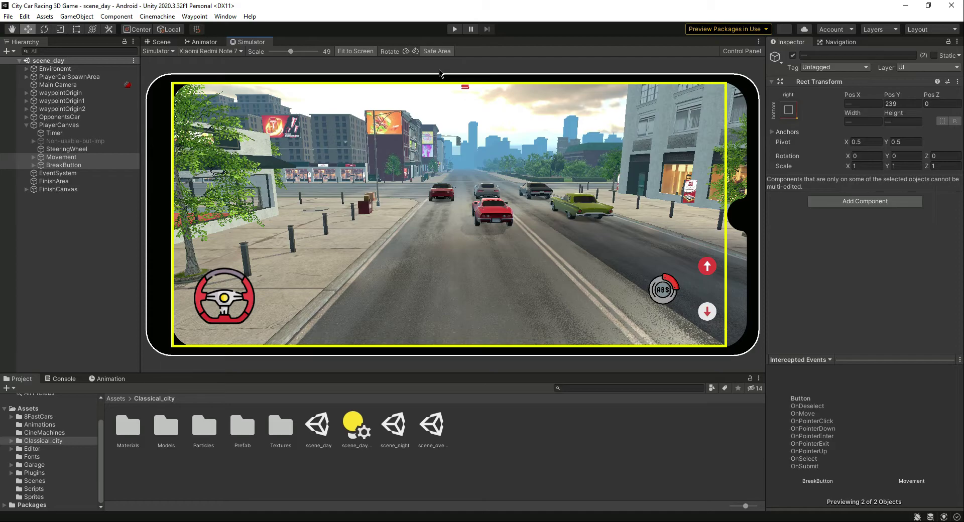
pyautogui.moveTo(58, 125)
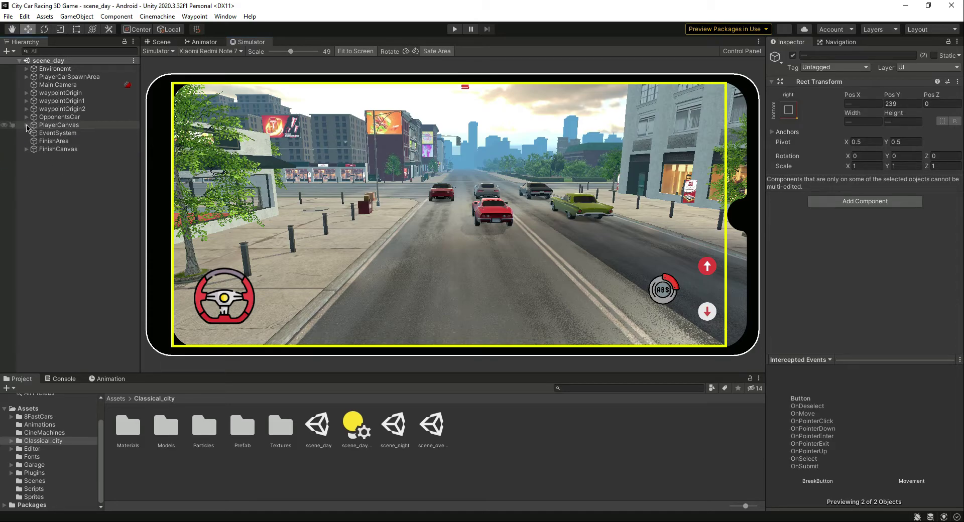
# - Create a new button under PlayerCanvas named PauseButton and save the scene
pyautogui.click(59, 126)
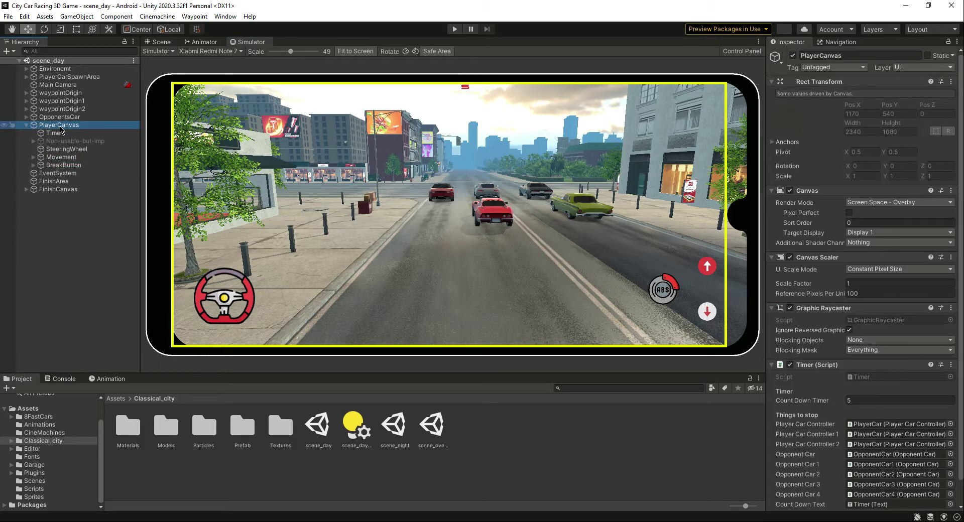
pyautogui.rightClick(61, 130)
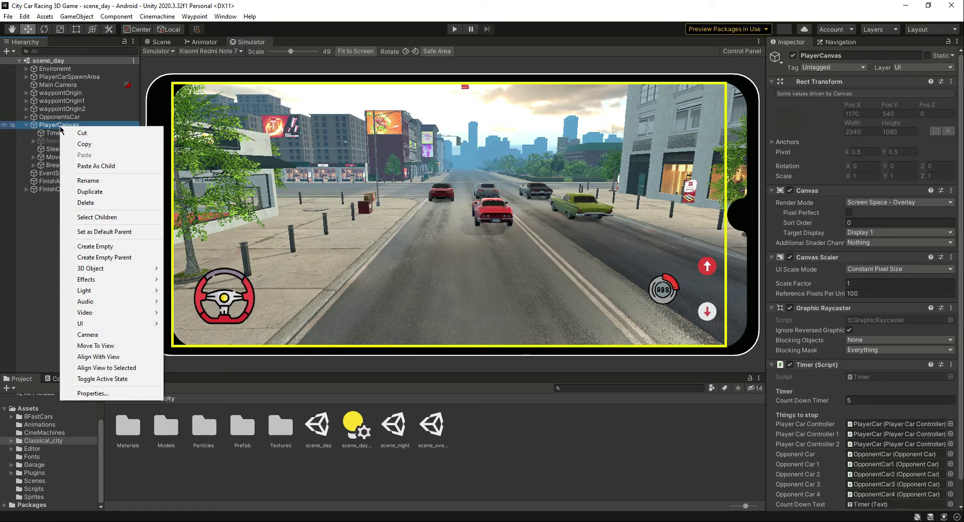
pyautogui.moveTo(109, 324)
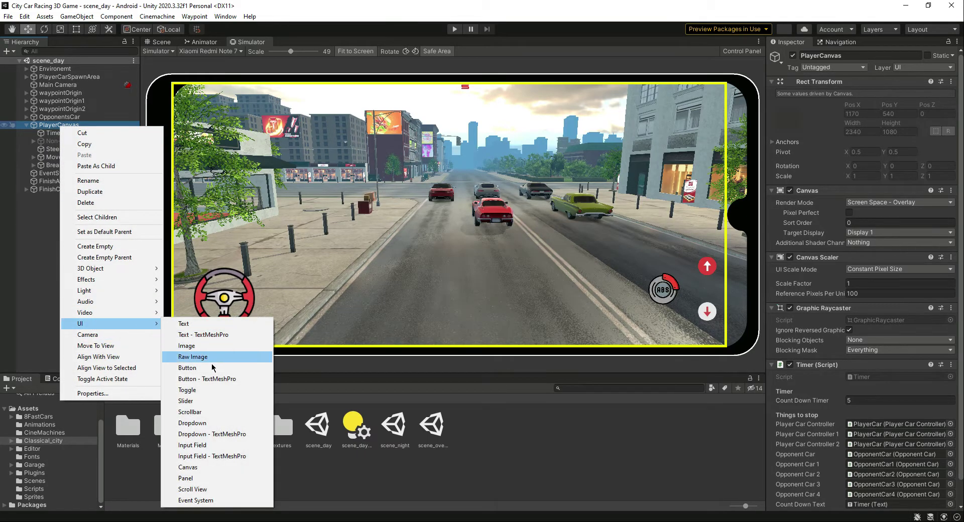
pyautogui.click(203, 369)
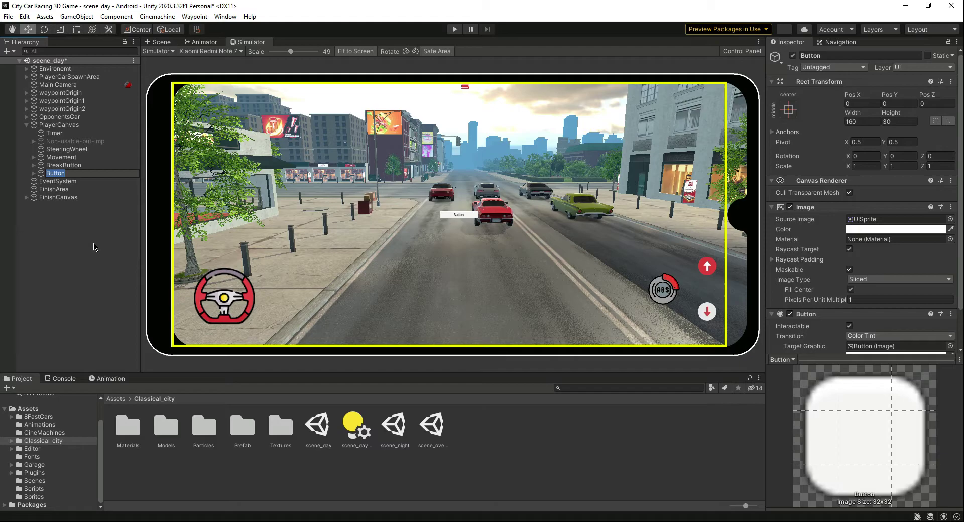
pyautogui.press('Home')
pyautogui.write('Pause')
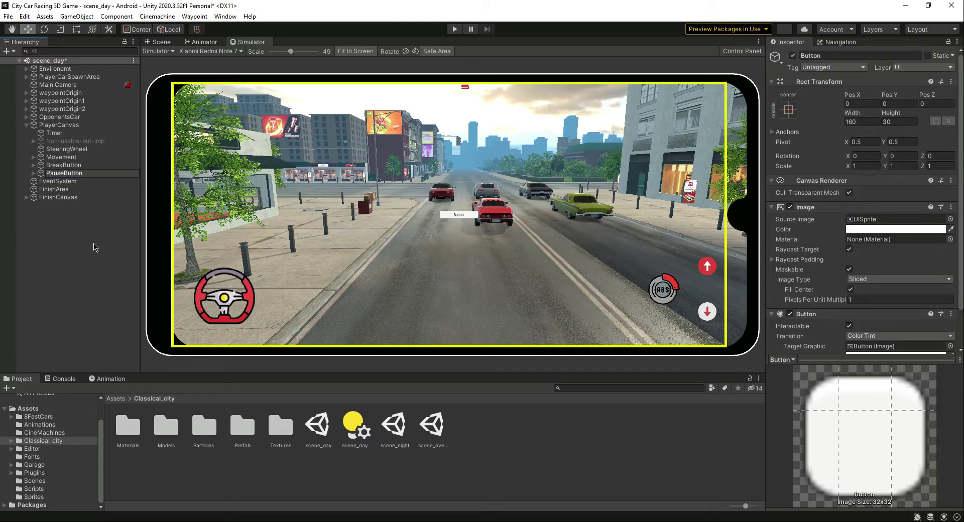
pyautogui.press('Return')
pyautogui.hotkey('ctrl', 's')
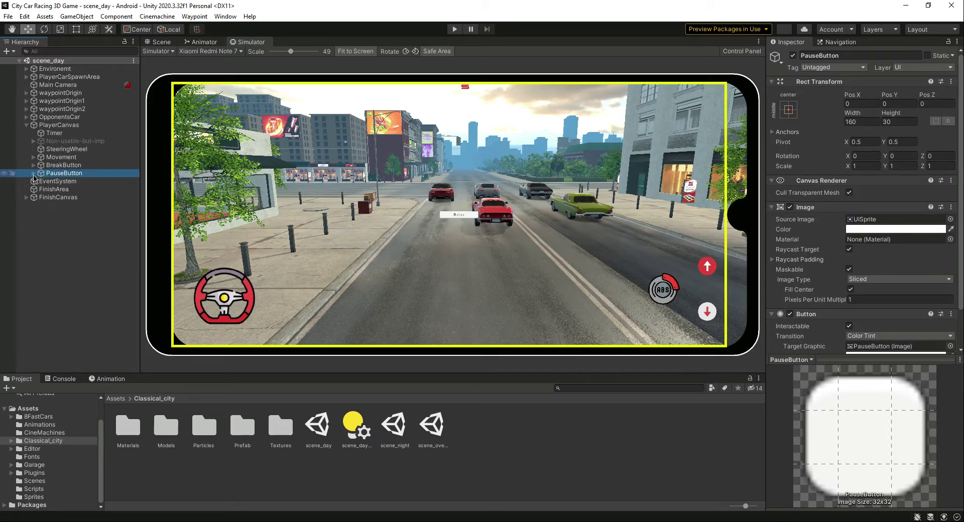
# - Delete the Text labels inside PauseButton and BreakButton, then reselect PauseButton
pyautogui.click(34, 173)
pyautogui.press('Delete')
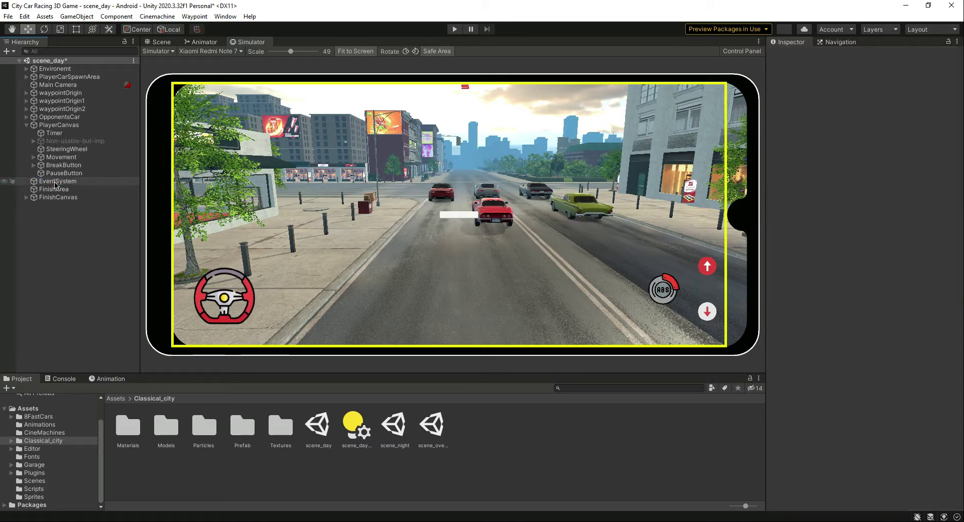
pyautogui.click(33, 165)
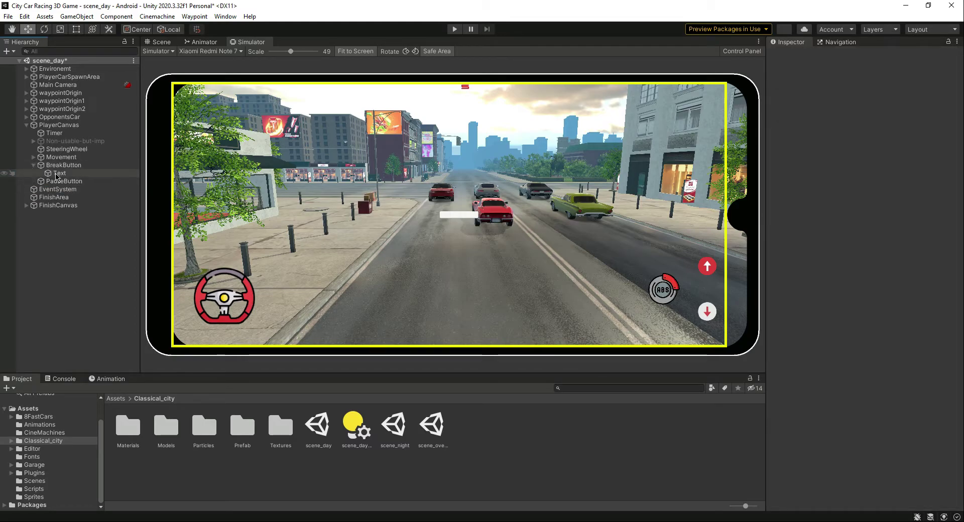
pyautogui.click(57, 173)
pyautogui.press('Delete')
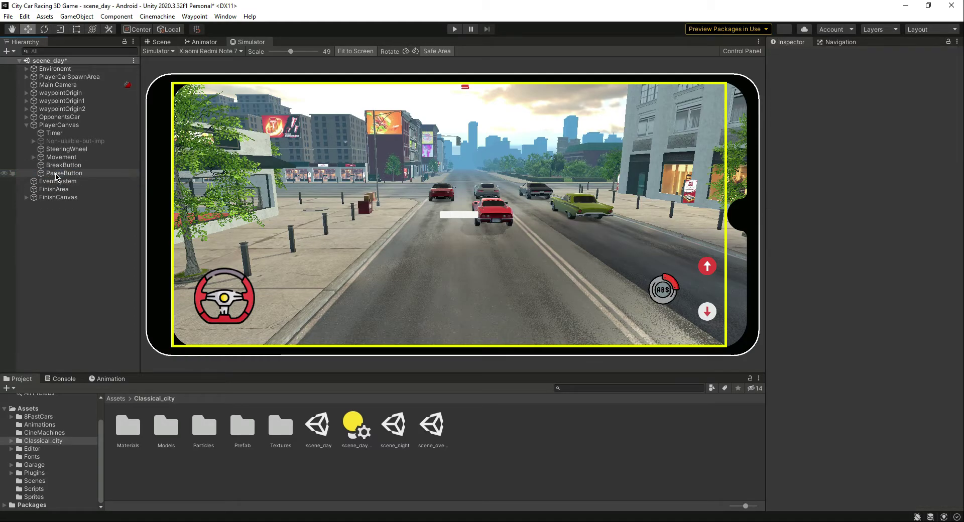
pyautogui.click(57, 173)
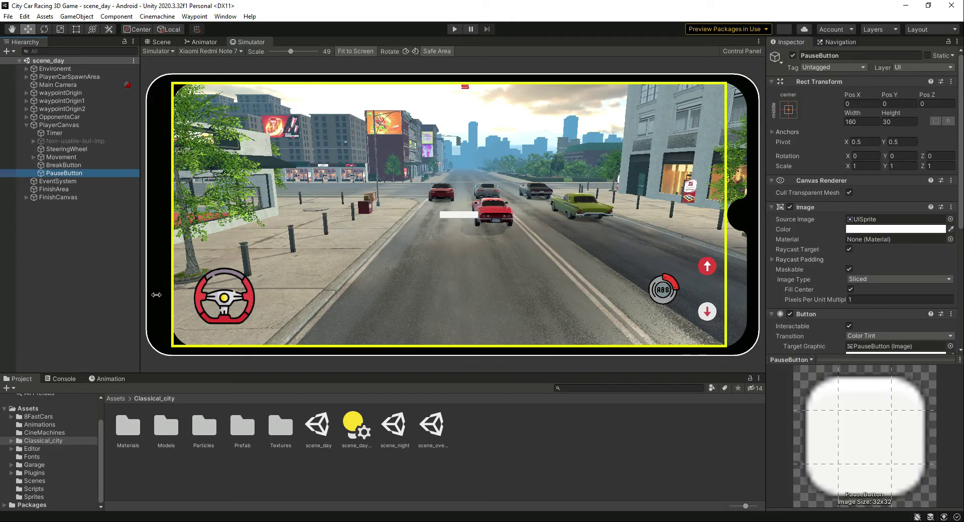
# - Give PauseButton the pause-button sprite from Assets/Sprites at its native 128×128 size
pyautogui.click(38, 496)
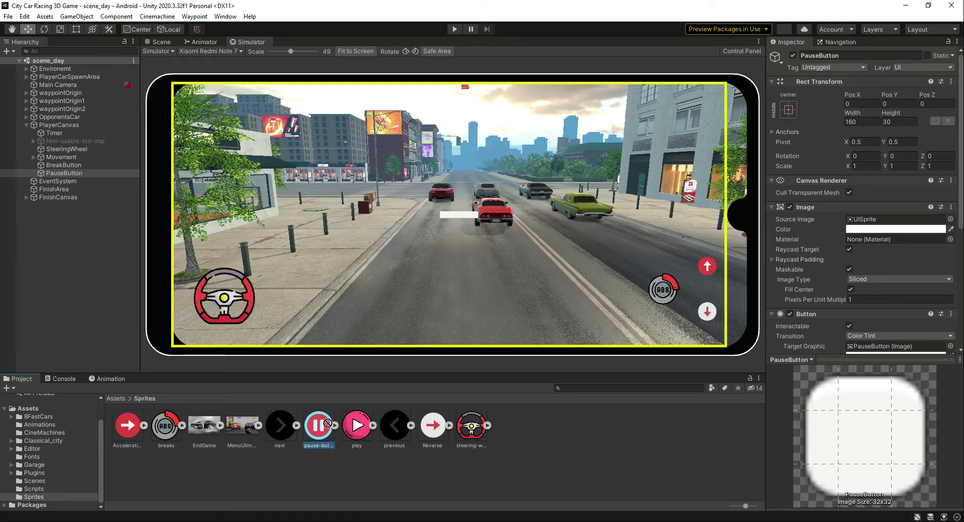
pyautogui.moveTo(318, 426); pyautogui.dragTo(885, 220)
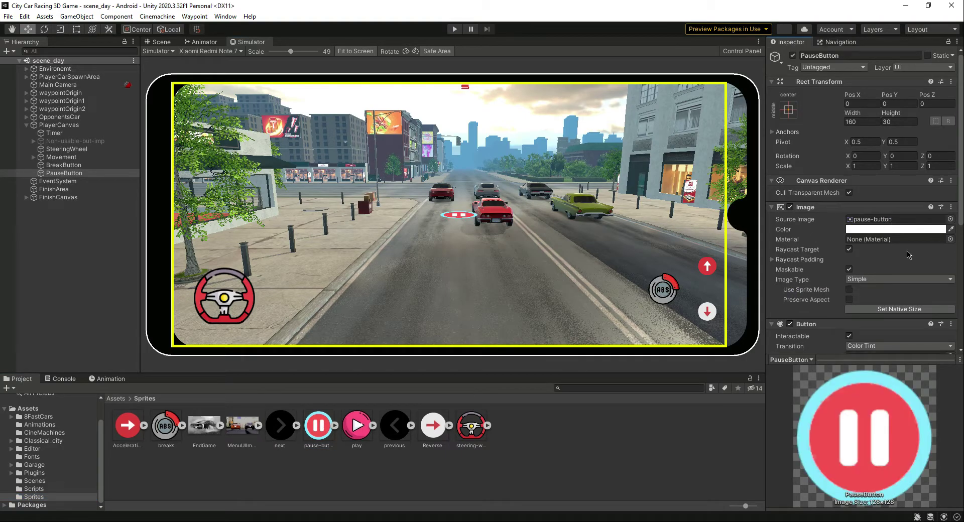
pyautogui.click(907, 310)
# - Switch to the Scene view, centre the canvas, save, and keep PauseButton selected
pyautogui.click(149, 44)
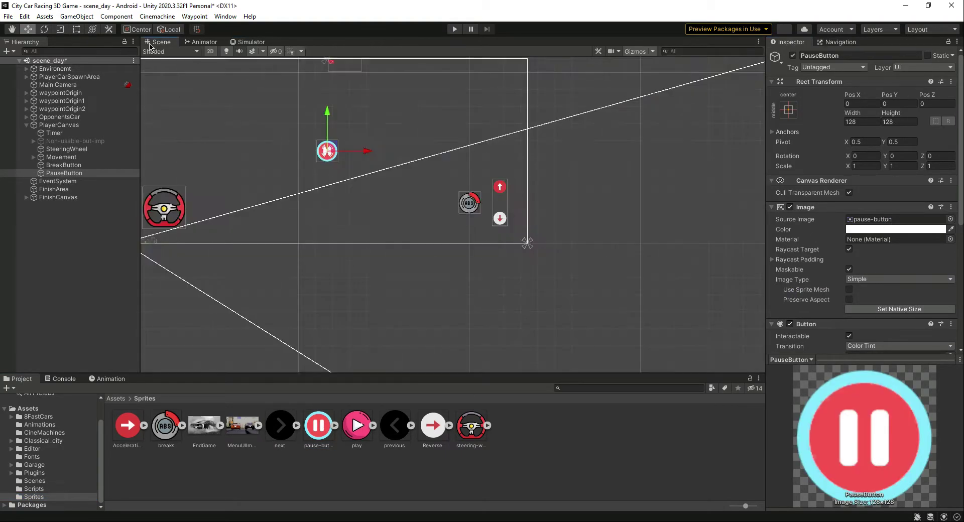
pyautogui.moveTo(324, 204); pyautogui.dragTo(410, 243, button='middle')
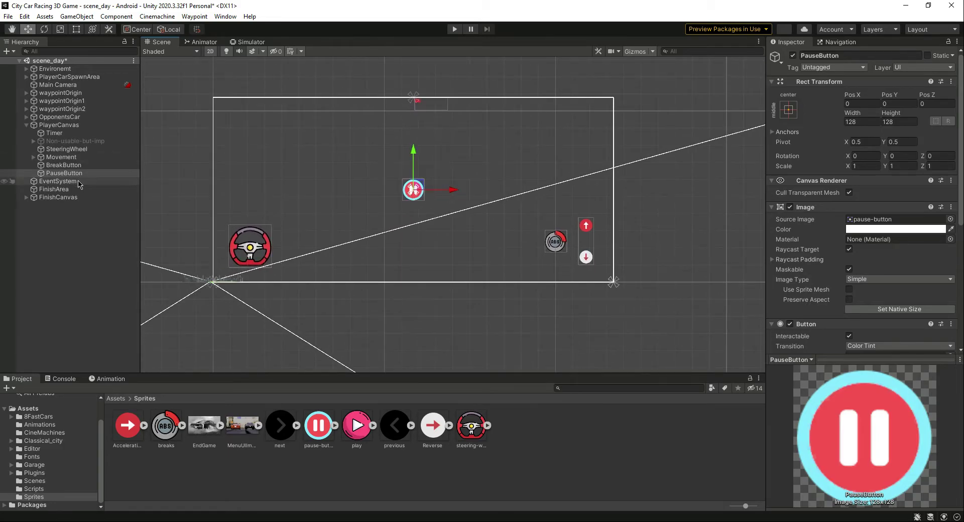
pyautogui.hotkey('ctrl', 's')
pyautogui.click(70, 165)
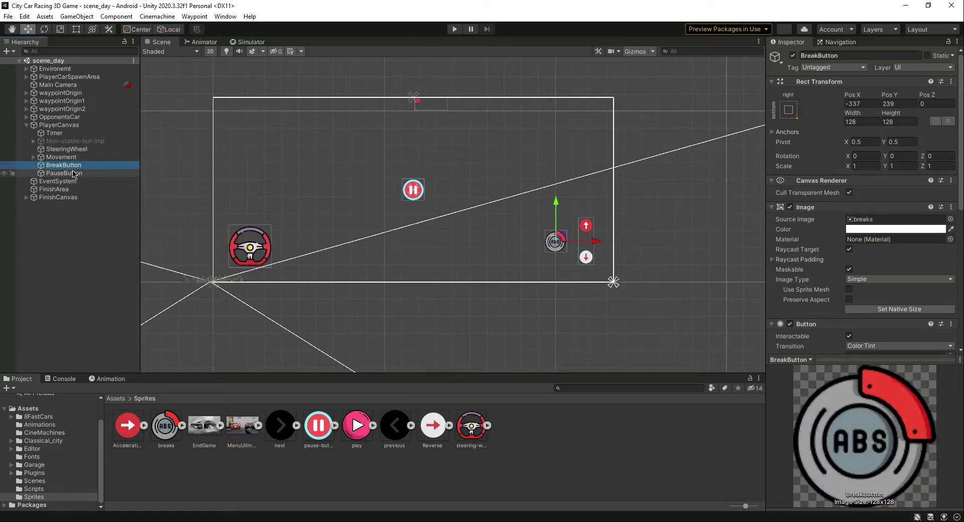
pyautogui.click(74, 173)
# - Anchor PauseButton to the canvas's top-right corner with the anchor presets
pyautogui.click(788, 110)
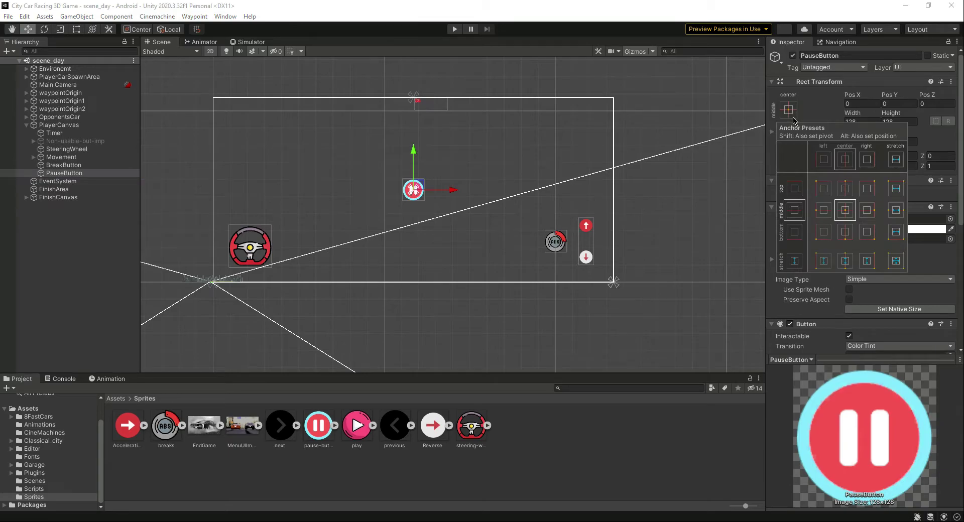
pyautogui.keyDown('alt'); pyautogui.click(866, 189); pyautogui.keyUp('alt')
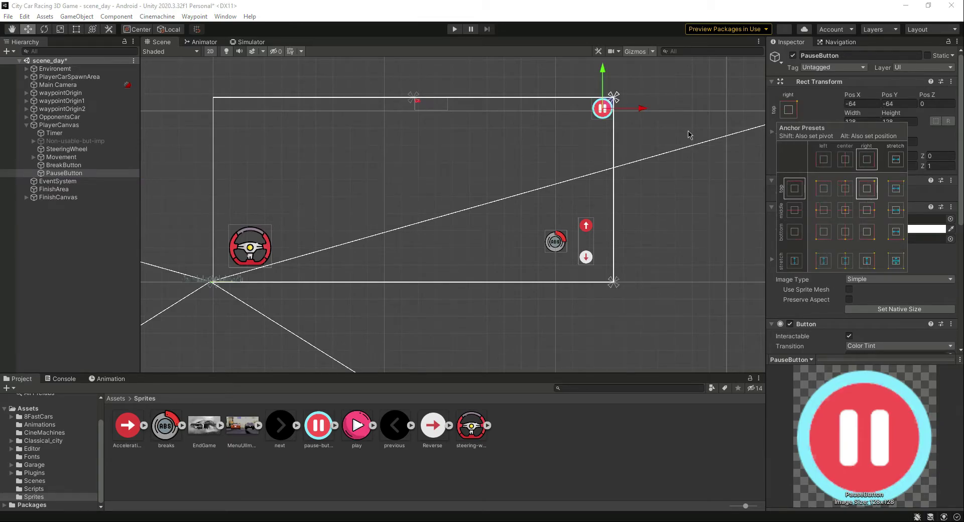
pyautogui.click(602, 69)
# - Drag PauseButton down and left, away from the top-right corner
pyautogui.moveTo(602, 69); pyautogui.dragTo(602, 86)
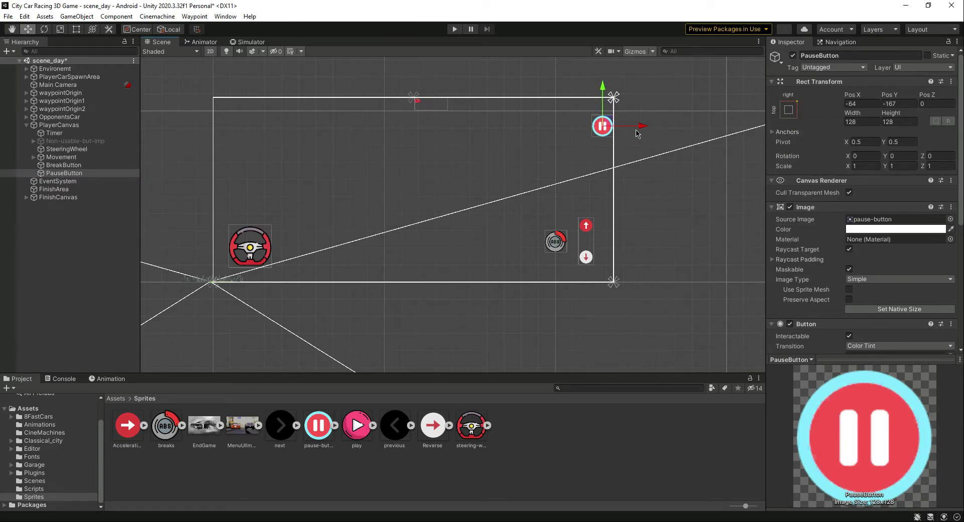
pyautogui.moveTo(644, 130); pyautogui.dragTo(621, 128)
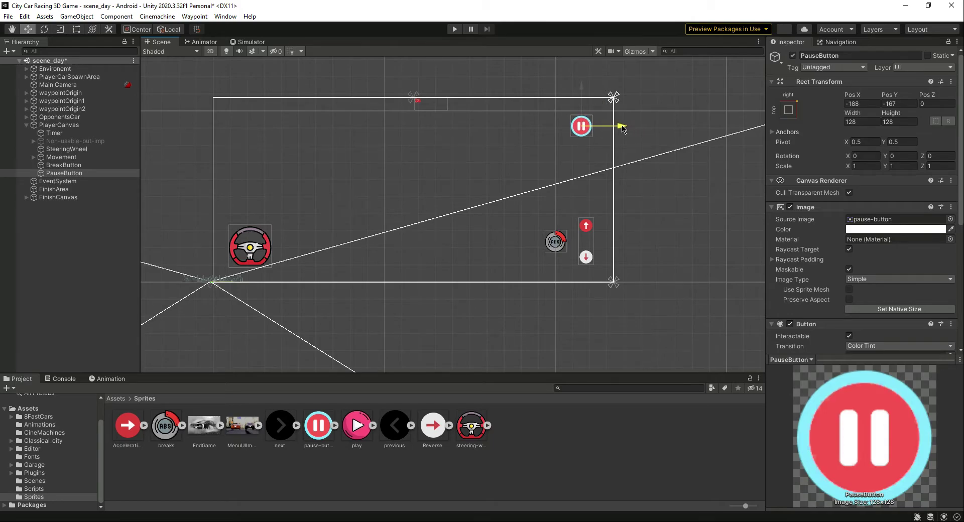
pyautogui.moveTo(582, 98); pyautogui.dragTo(620, 204)
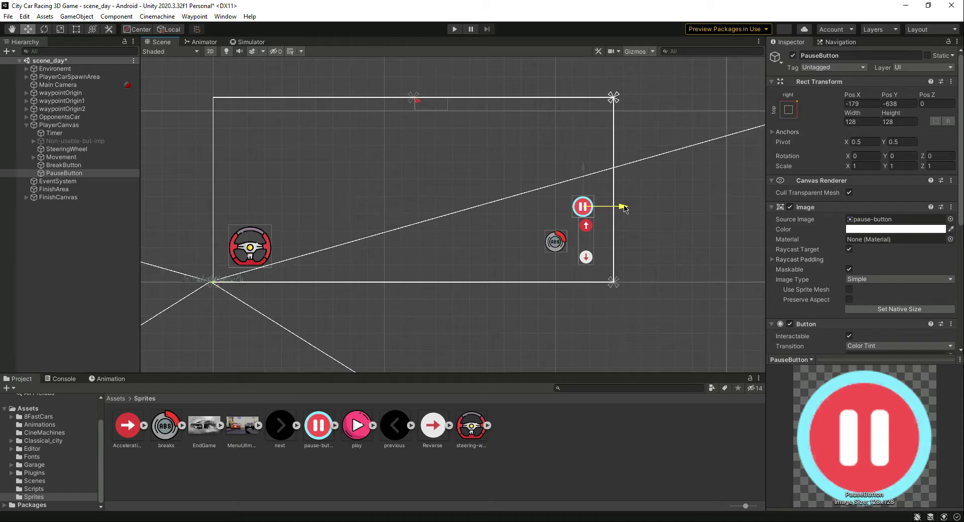
pyautogui.scroll(2, 591, 195)
pyautogui.scroll(1, 591, 195)
pyautogui.scroll(1, 595, 198)
pyautogui.scroll(1, 602, 221)
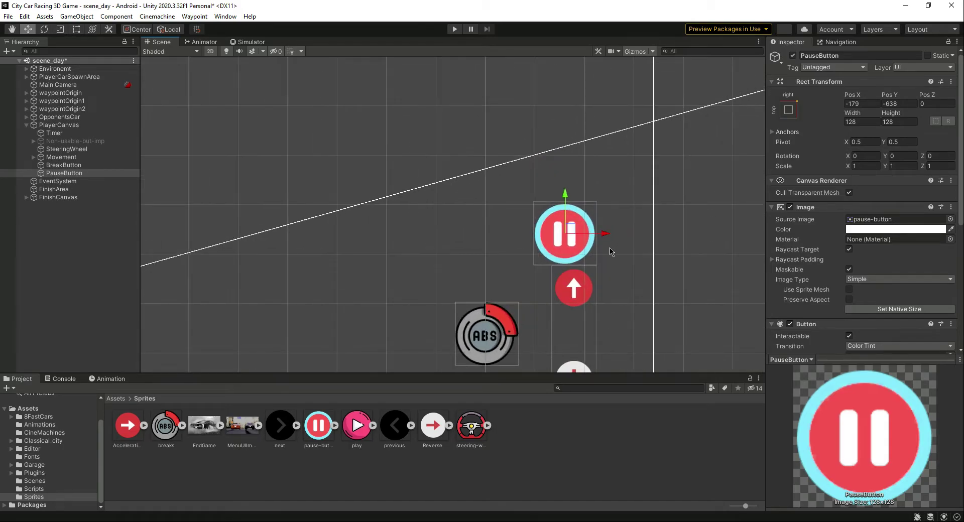
# - Fine-tune PauseButton back near the canvas top at -180, -149 and save
pyautogui.moveTo(607, 239); pyautogui.dragTo(596, 232)
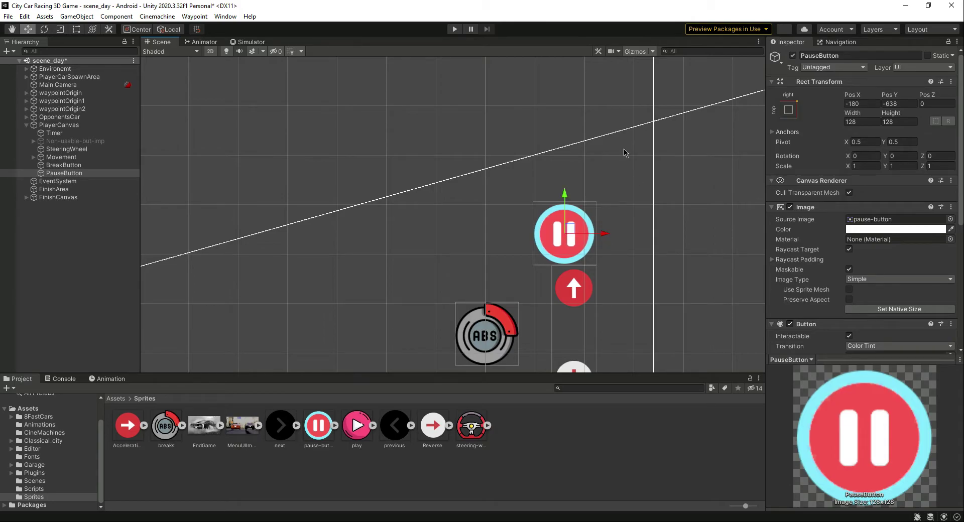
pyautogui.scroll(-4, 624, 152)
pyautogui.scroll(-1, 625, 125)
pyautogui.moveTo(626, 112); pyautogui.dragTo(627, 166, button='middle')
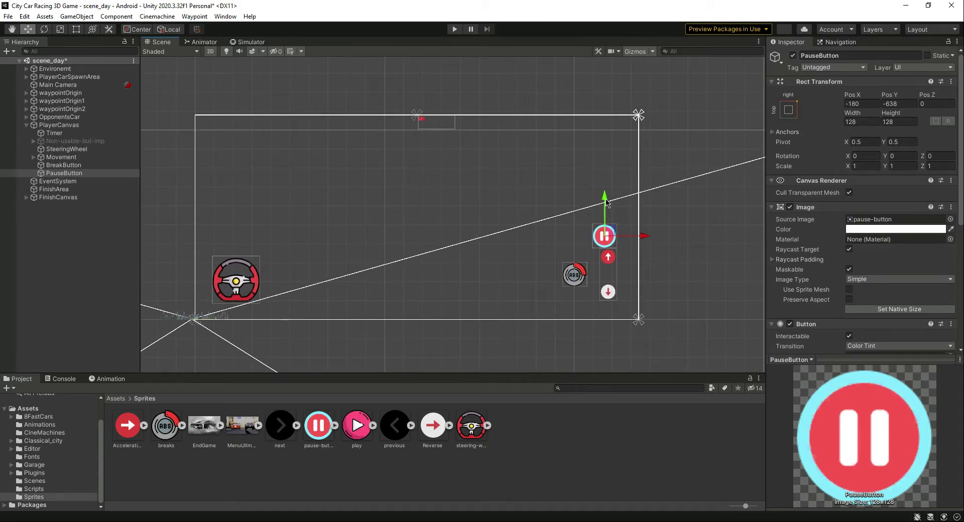
pyautogui.moveTo(607, 201); pyautogui.dragTo(615, 108)
pyautogui.hotkey('ctrl', 's')
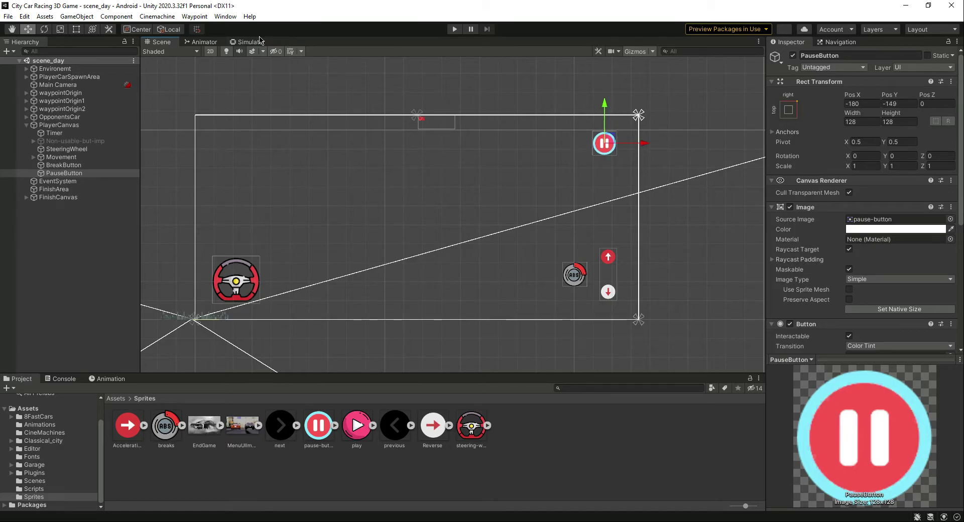
# - In the Simulator preview, enable FinishUI briefly, switch it off again, and select FinishCanvas
pyautogui.click(250, 42)
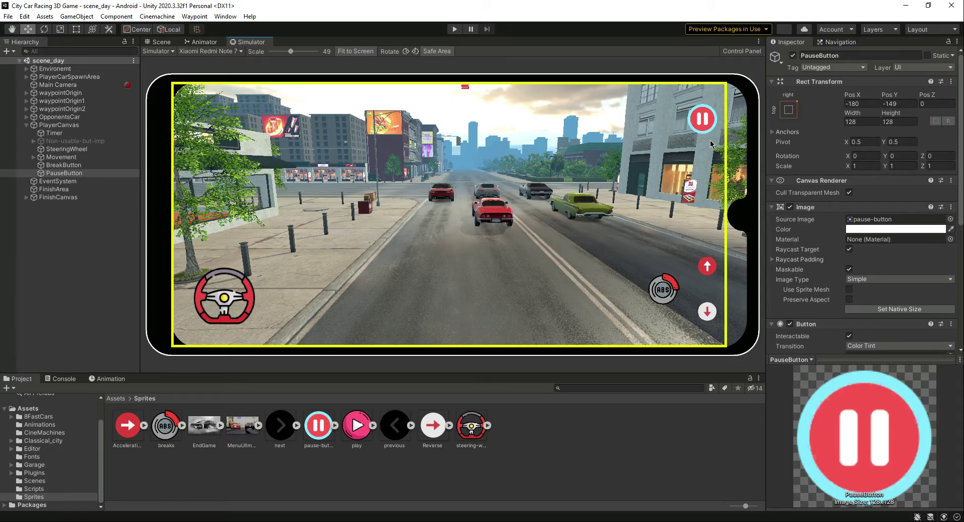
pyautogui.scroll(-5, 837, 172)
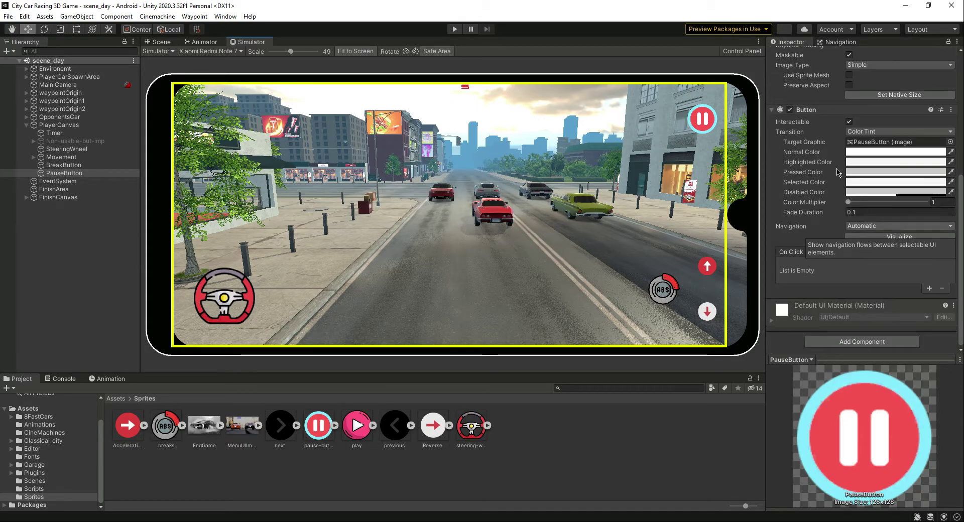
pyautogui.scroll(5, 858, 254)
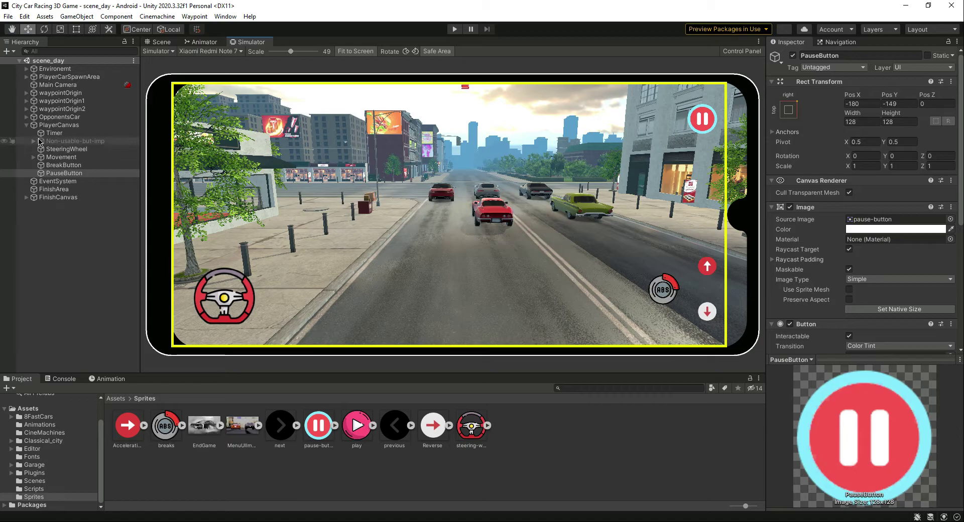
pyautogui.click(26, 125)
pyautogui.click(54, 151)
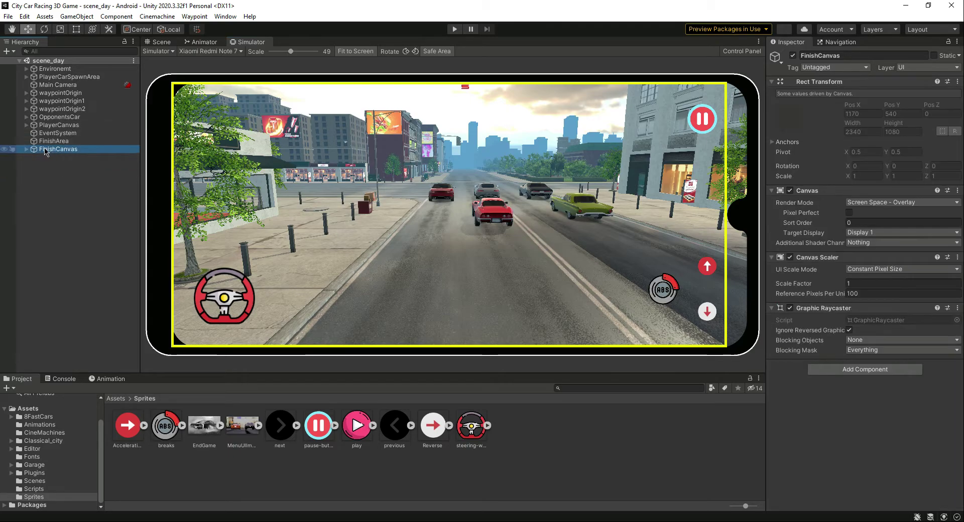
pyautogui.press('Right')
pyautogui.click(55, 157)
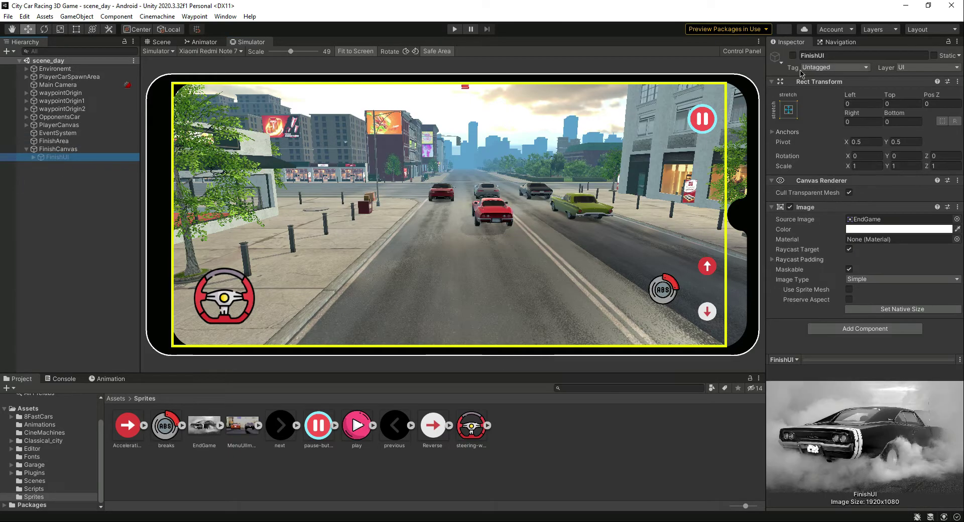
pyautogui.click(793, 55)
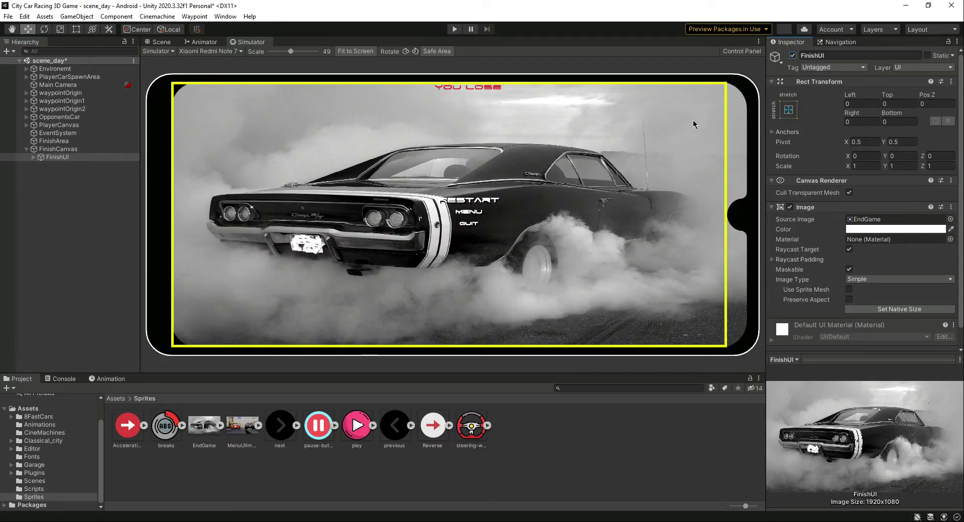
pyautogui.click(793, 55)
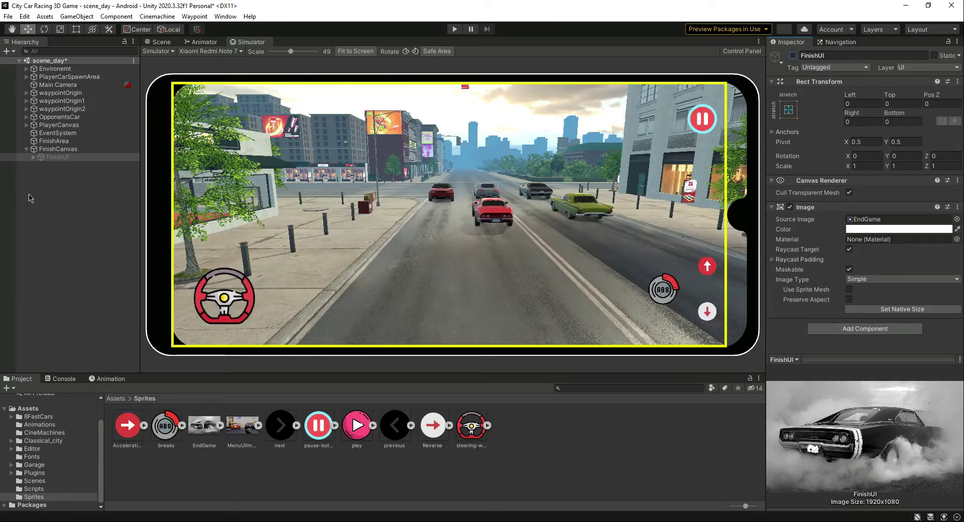
pyautogui.click(36, 149)
# - Duplicate FinishCanvas, rename the copy MenuCanvas, and save
pyautogui.click(25, 149)
pyautogui.hotkey('ctrl', 'd')
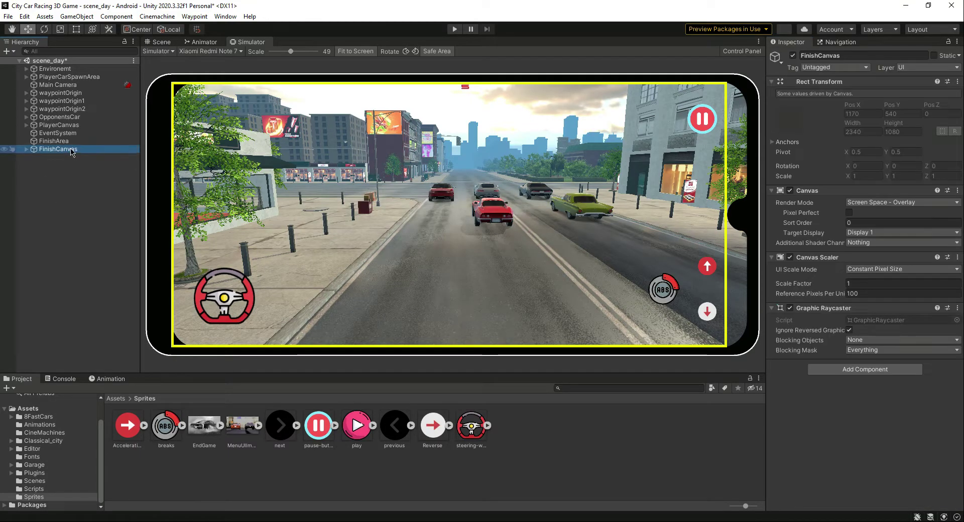
pyautogui.click(871, 56)
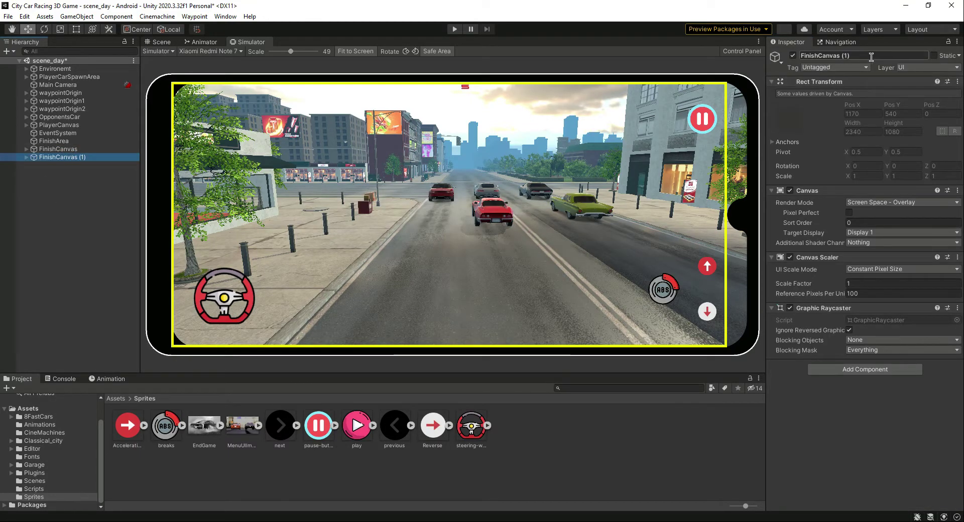
pyautogui.write('MenuCanvas')
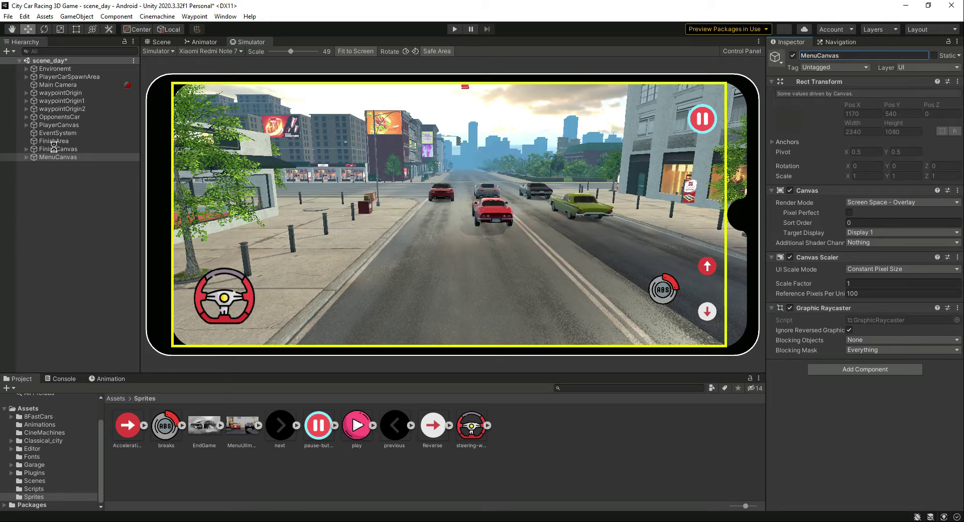
pyautogui.hotkey('ctrl', 's')
# - Rename MenuCanvas's FinishUI child to MenuUI and save
pyautogui.click(26, 157)
pyautogui.click(57, 165)
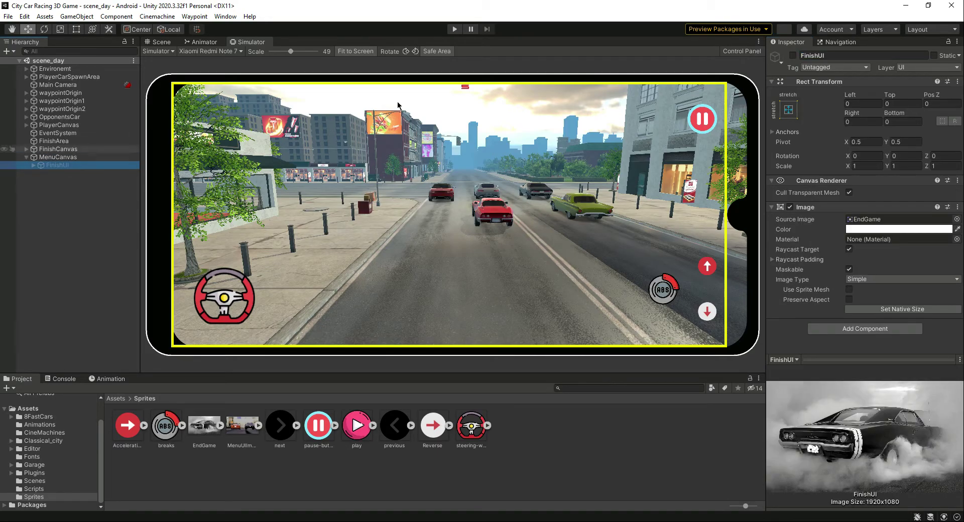
pyautogui.click(866, 56)
pyautogui.write('Menu')
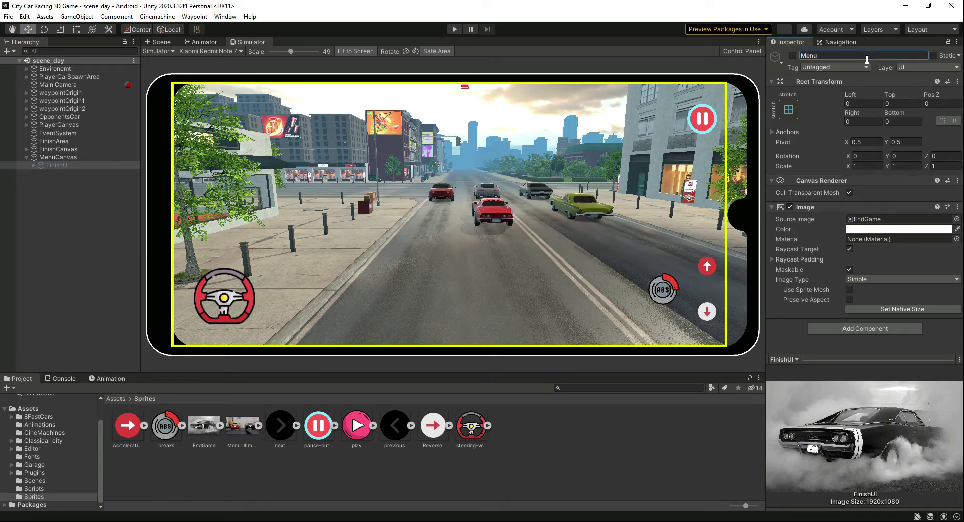
pyautogui.write('UI')
pyautogui.press('Return')
pyautogui.hotkey('ctrl', 's')
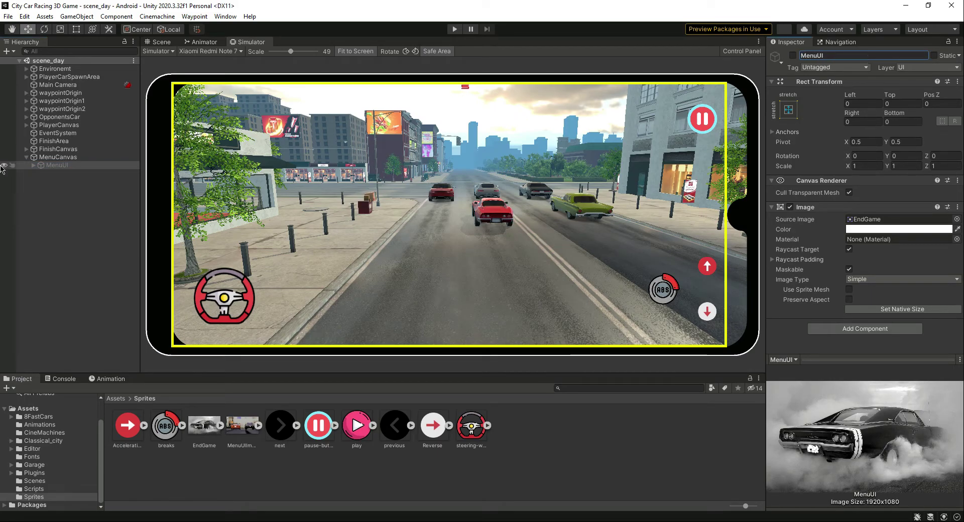
# - Enable MenuUI, set its Source Image to MenuUIImage, and save
pyautogui.click(792, 56)
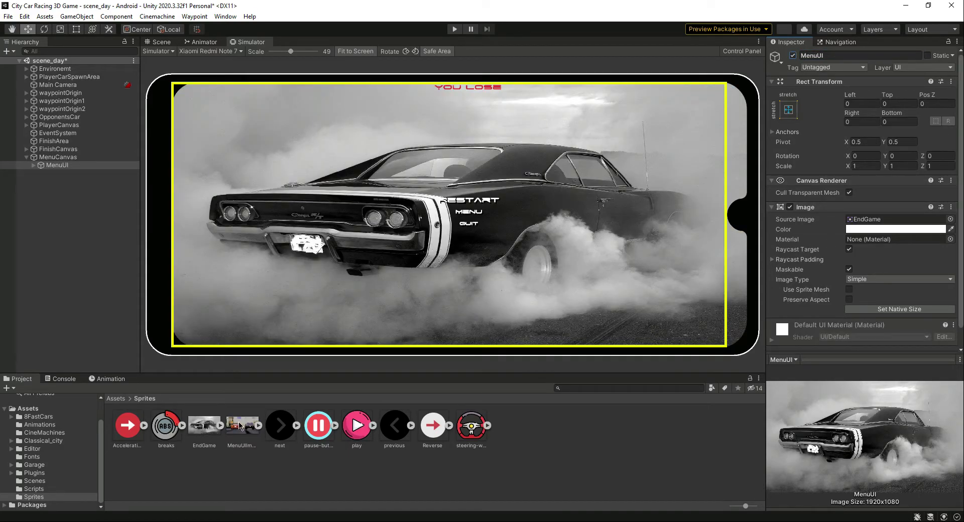
pyautogui.moveTo(240, 425); pyautogui.dragTo(883, 219)
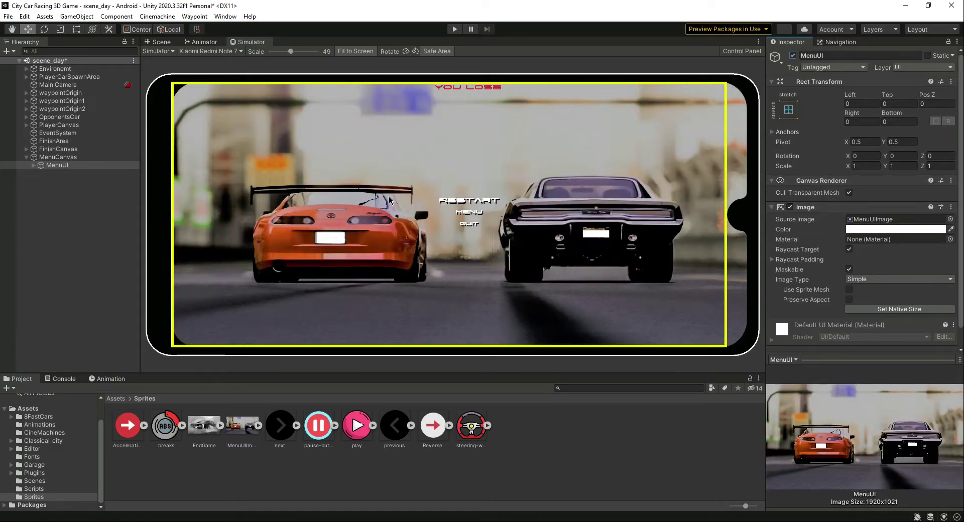
pyautogui.hotkey('ctrl', 's')
# - Delete MenuUI's Status text, rename RestartButton to ResumeButton, and save
pyautogui.click(33, 168)
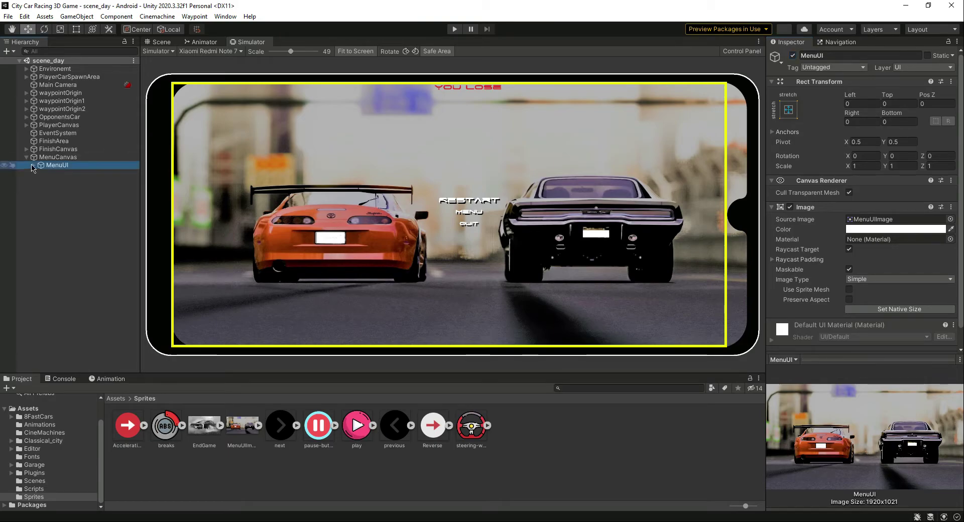
pyautogui.click(58, 174)
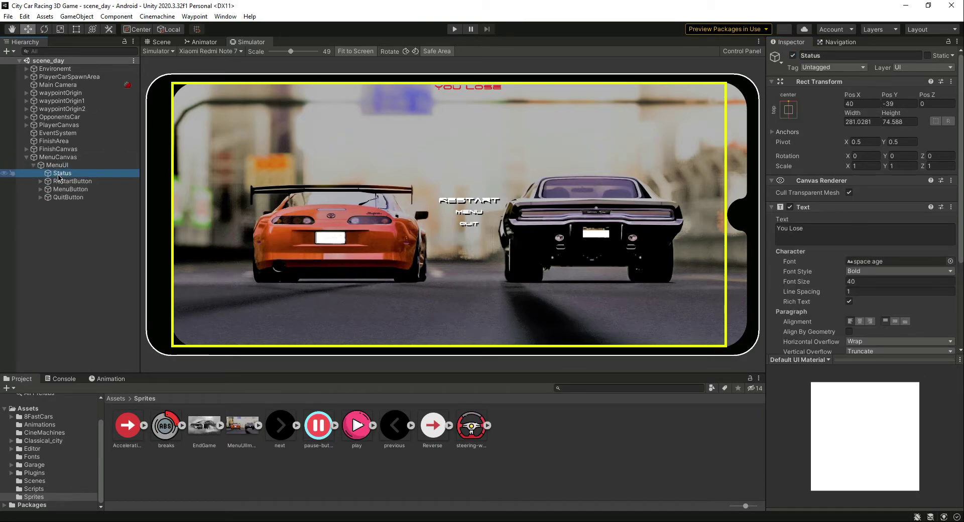
pyautogui.press('Delete')
pyautogui.click(61, 175)
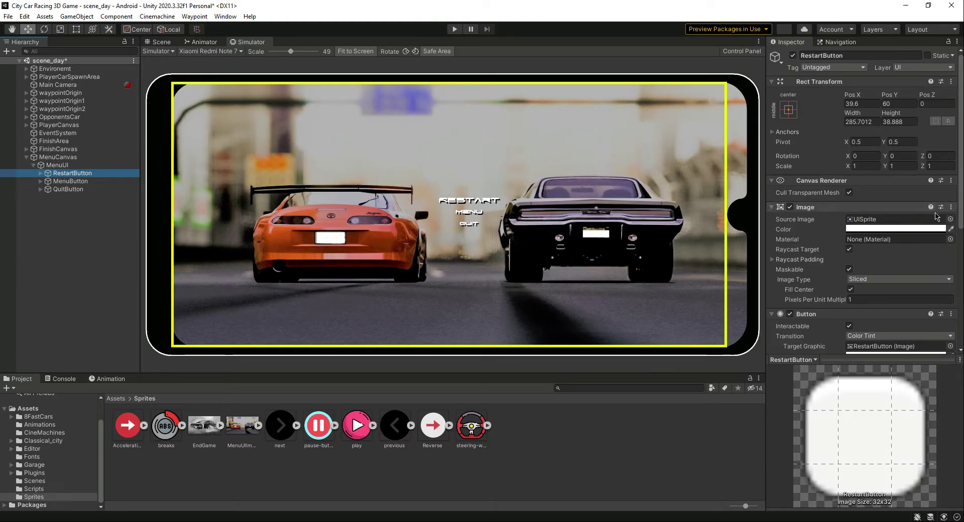
pyautogui.click(812, 57)
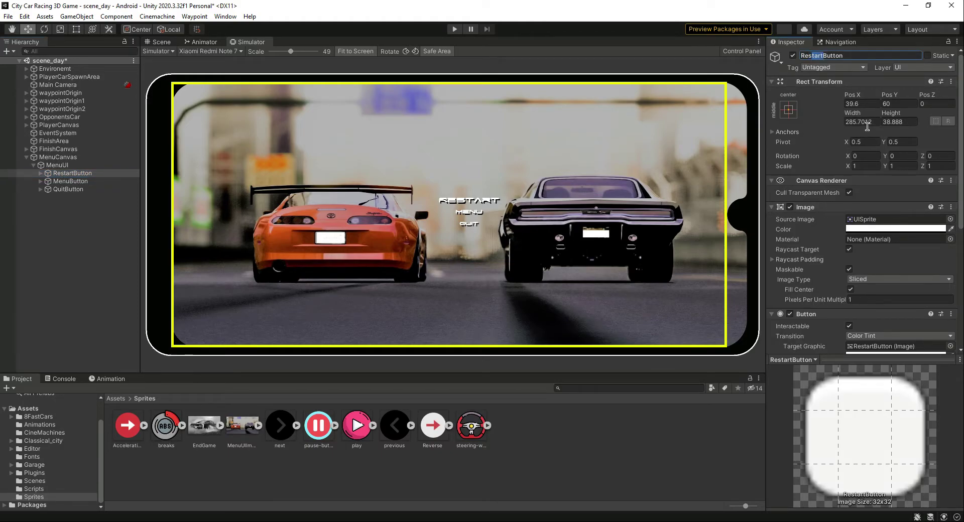
pyautogui.write('Resume')
pyautogui.press('Return')
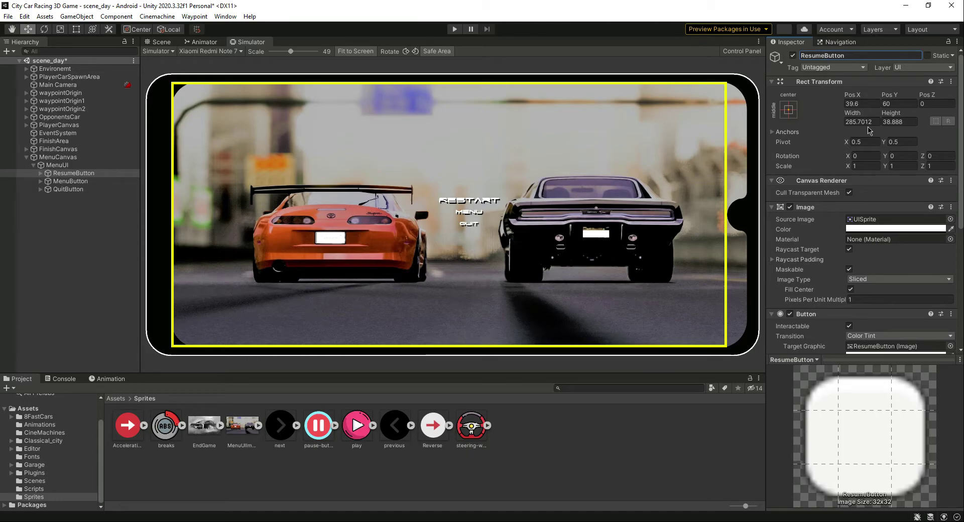
pyautogui.hotkey('ctrl', 's')
# - Change the label text of ResumeButton's Text child from Restart to Resume
pyautogui.doubleClick(57, 173)
pyautogui.click(57, 180)
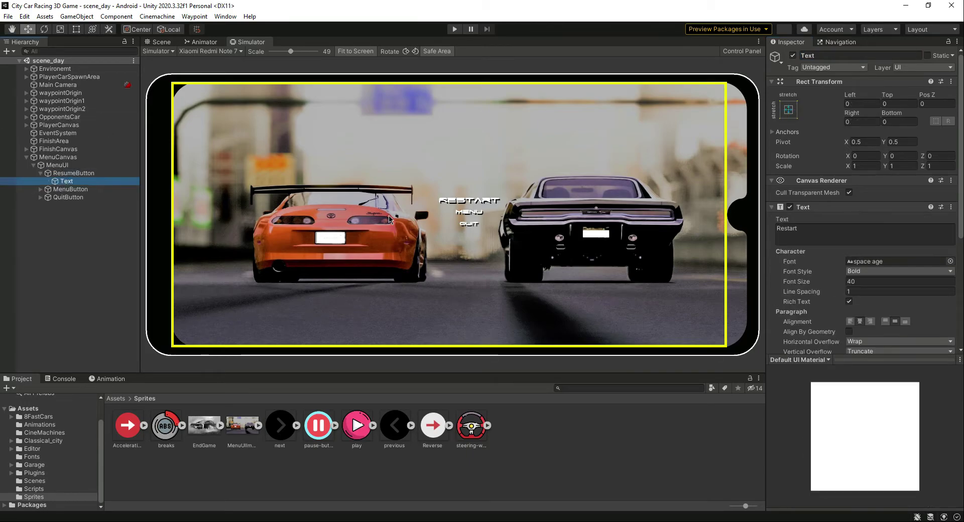
pyautogui.click(795, 228)
pyautogui.moveTo(786, 228); pyautogui.dragTo(815, 232)
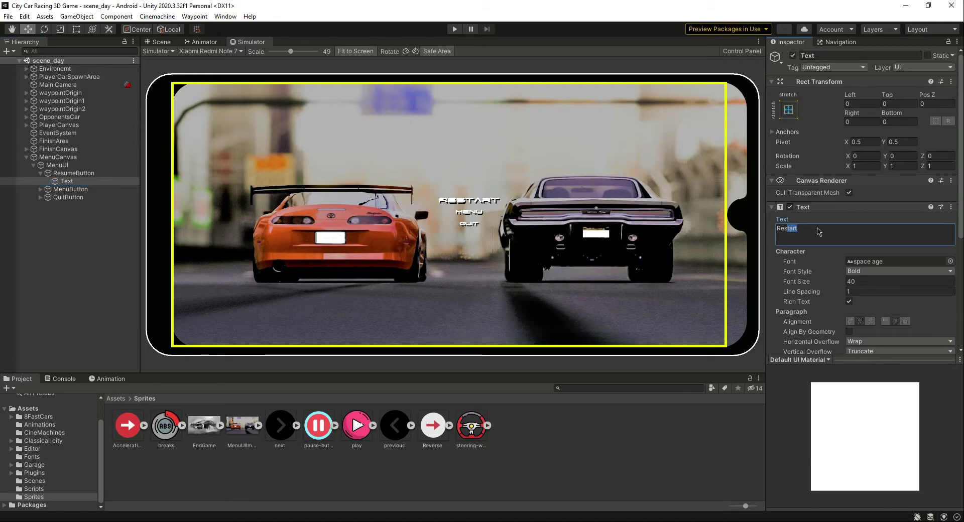
pyautogui.write('tume')
pyautogui.press('BackSpace')
pyautogui.press('BackSpace')
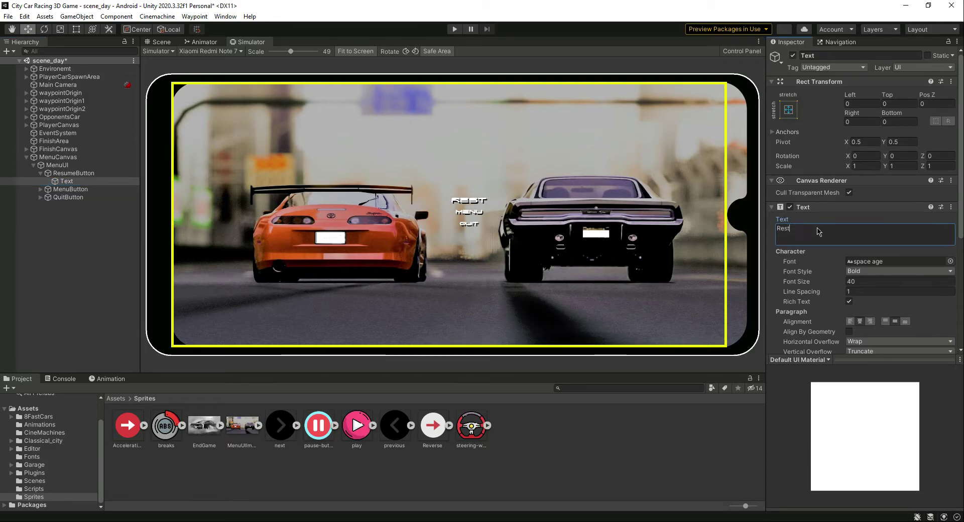
pyautogui.press('BackSpace')
pyautogui.press('BackSpace')
pyautogui.write('ume')
# - Collapse MenuUI's children and untick MenuUI's active checkbox to hide the pause menu
pyautogui.click(41, 173)
pyautogui.click(74, 239)
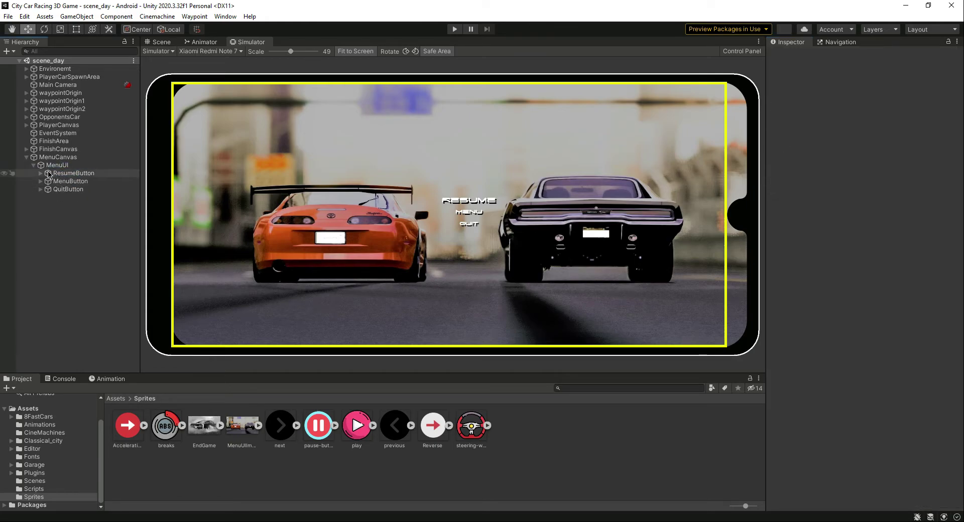
pyautogui.click(33, 165)
pyautogui.click(61, 166)
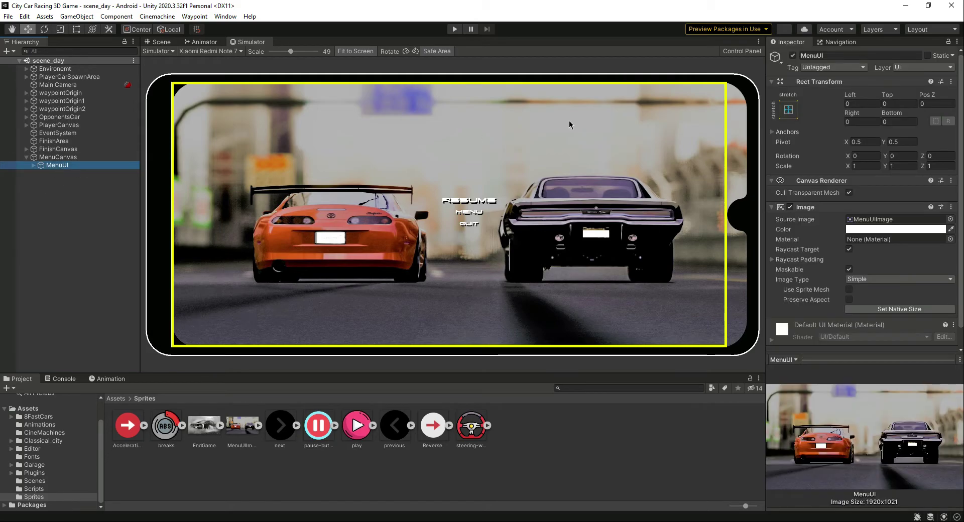
pyautogui.click(792, 55)
pyautogui.click(44, 203)
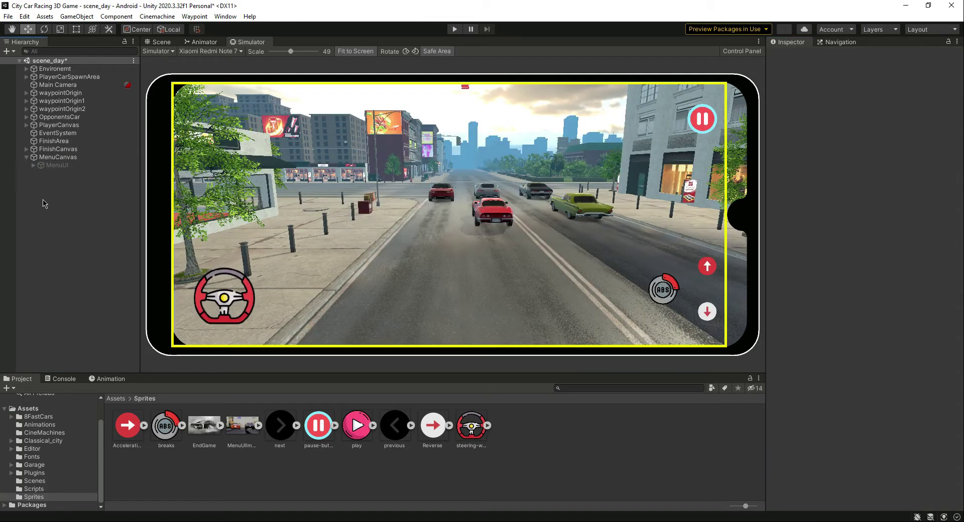